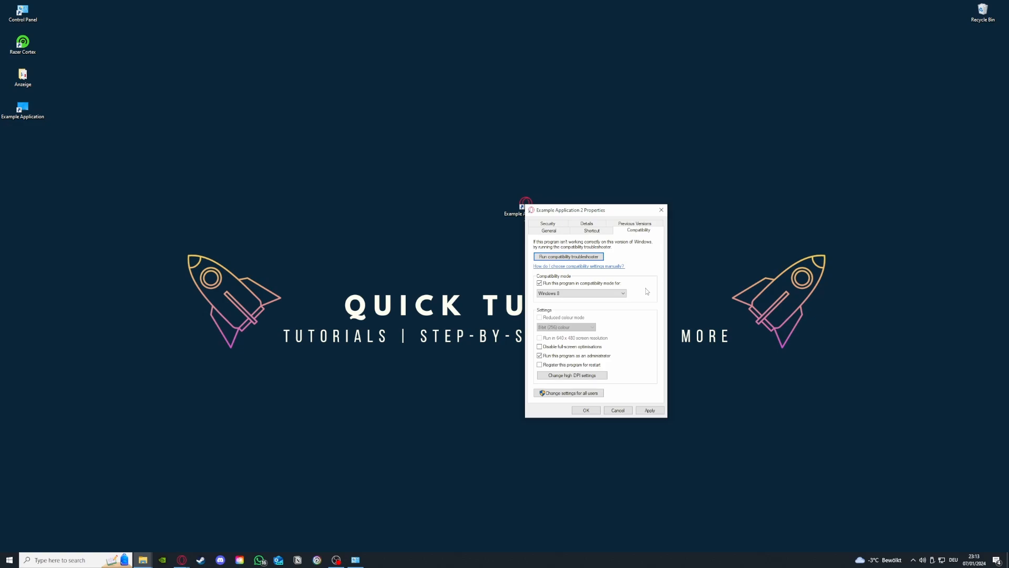
Step: Apply the compatibility settings of Example Application 2 and close its properties
{"action": "left_click", "coordinate": [650, 411]}
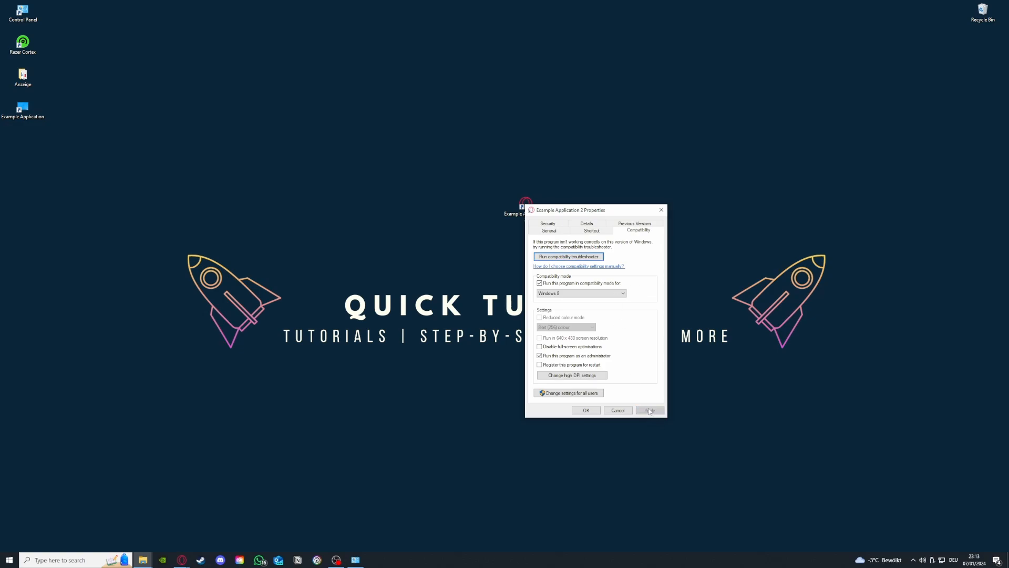
{"action": "left_click", "coordinate": [581, 414]}
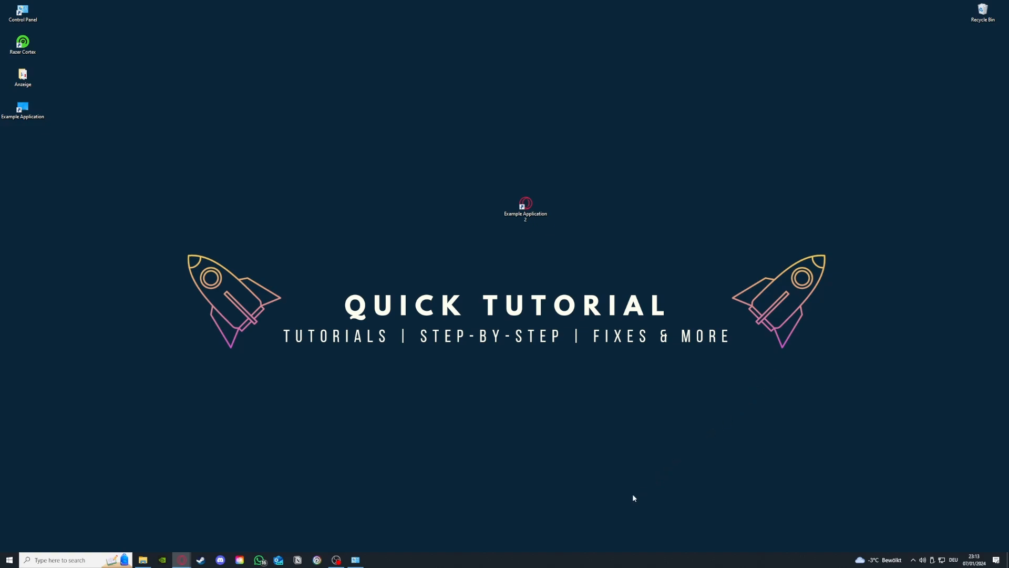
Step: Open Task Manager and maximize its window
{"action": "right_click", "coordinate": [558, 560]}
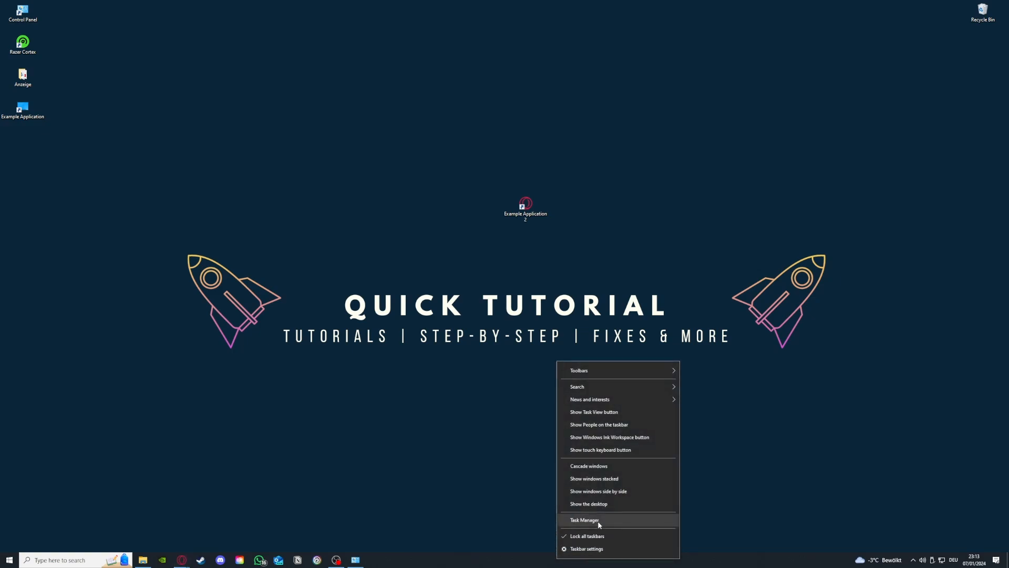
{"action": "left_click", "coordinate": [599, 519]}
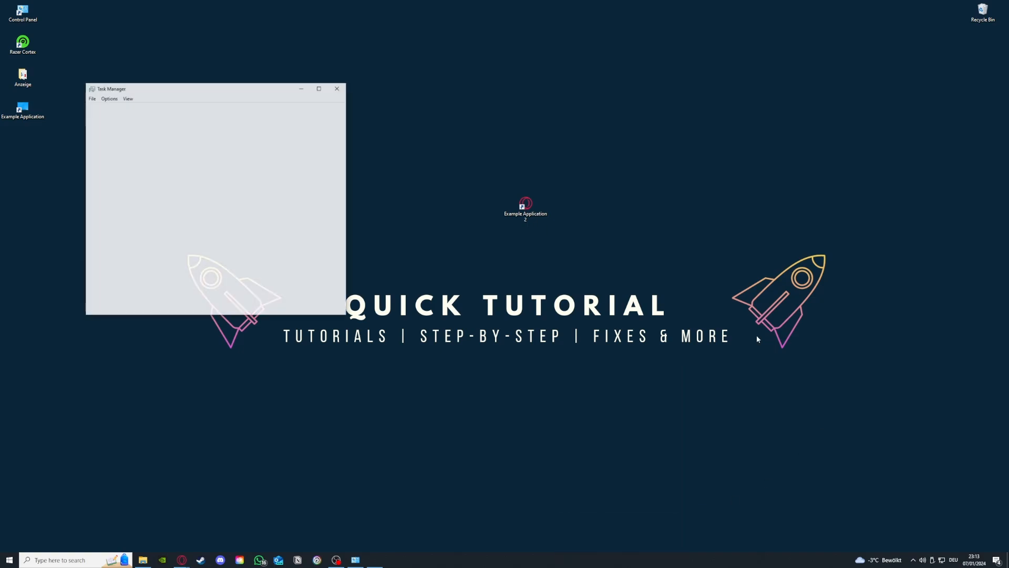
{"action": "left_click", "coordinate": [319, 88]}
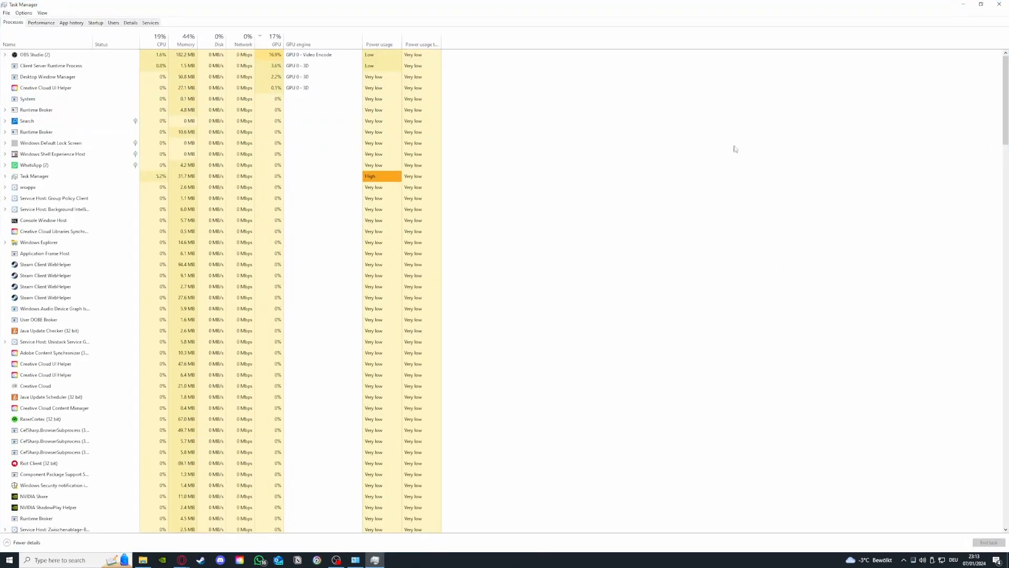
Step: Review the running processes and end the uppermost Steam Client WebHelper task
{"action": "scroll", "coordinate": [121, 155], "scroll_direction": "down", "scroll_amount": 7}
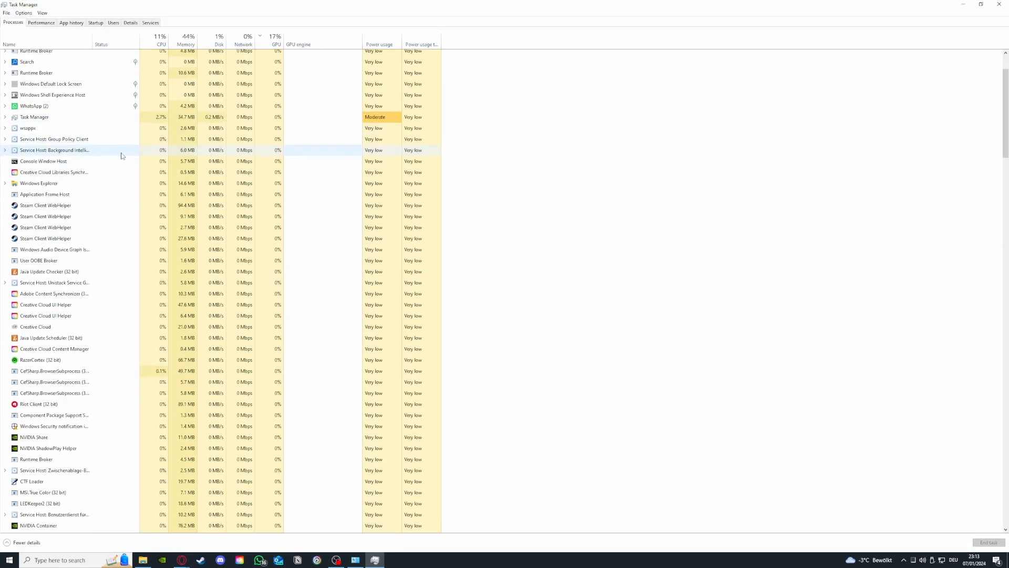
{"action": "scroll", "coordinate": [122, 156], "scroll_direction": "down", "scroll_amount": 12}
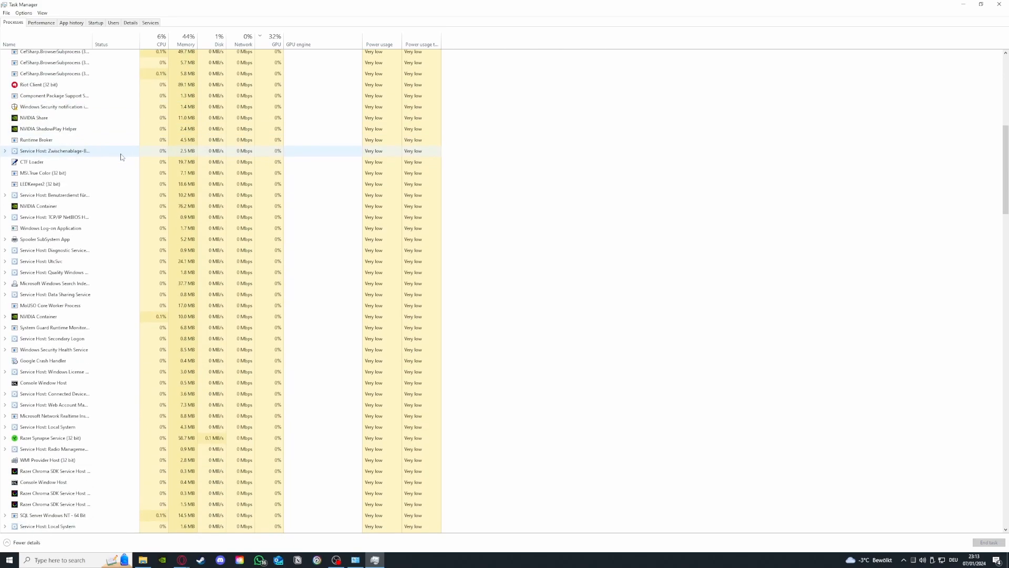
{"action": "scroll", "coordinate": [122, 158], "scroll_direction": "down", "scroll_amount": 11}
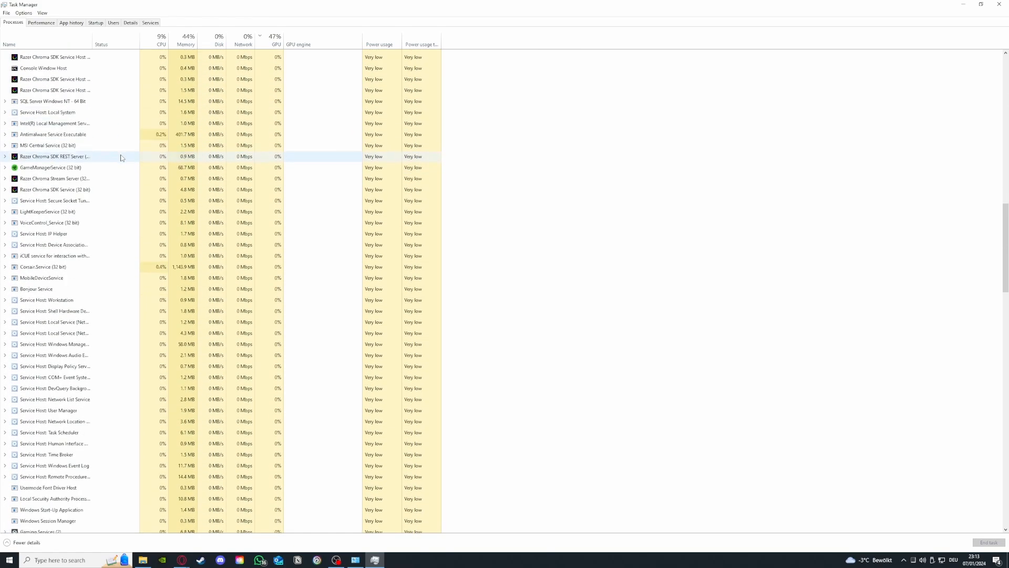
{"action": "scroll", "coordinate": [126, 166], "scroll_direction": "down", "scroll_amount": 4}
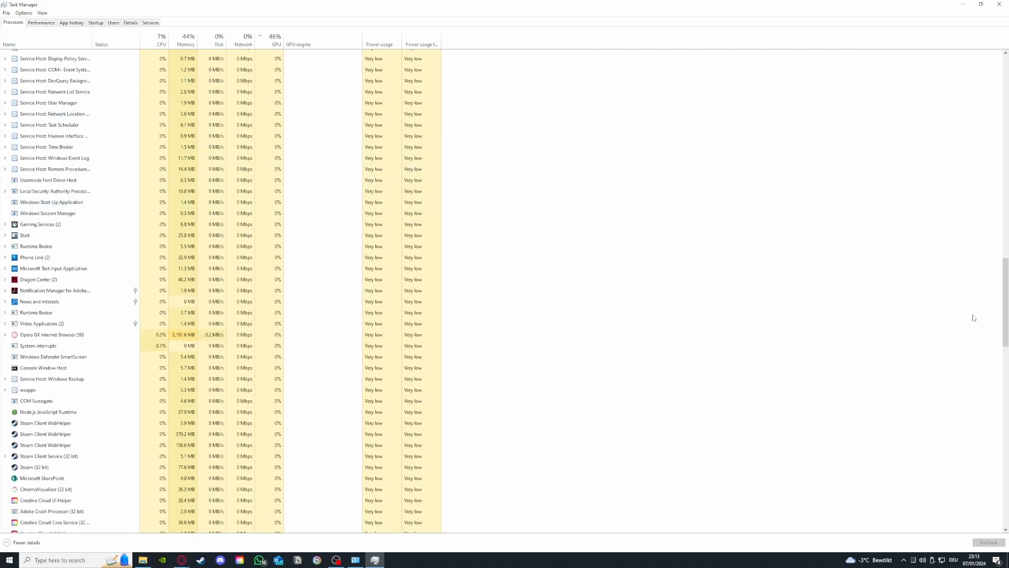
{"action": "left_click_drag", "start_coordinate": [1004, 317], "coordinate": [1004, 94]}
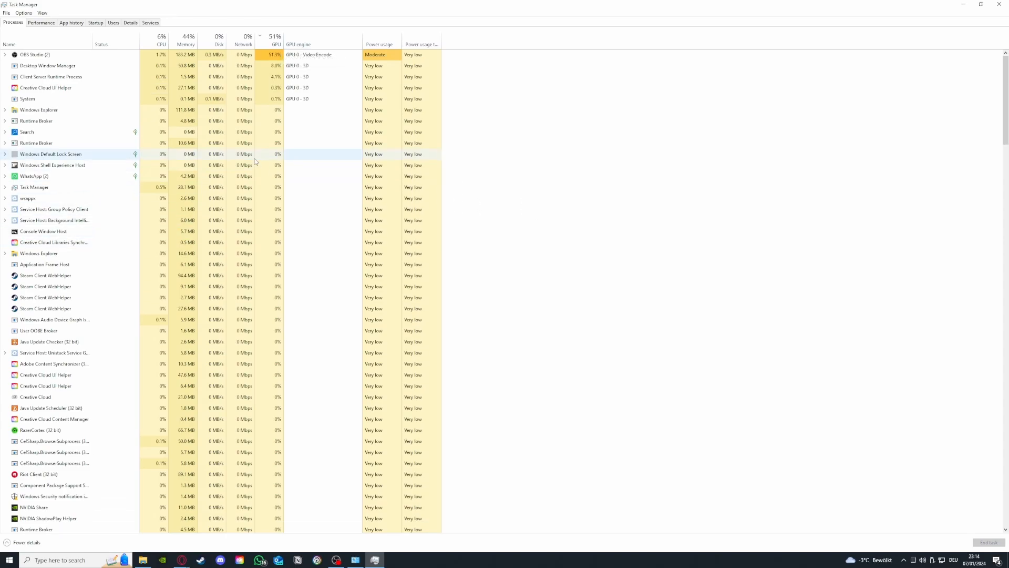
{"action": "left_click", "coordinate": [120, 277]}
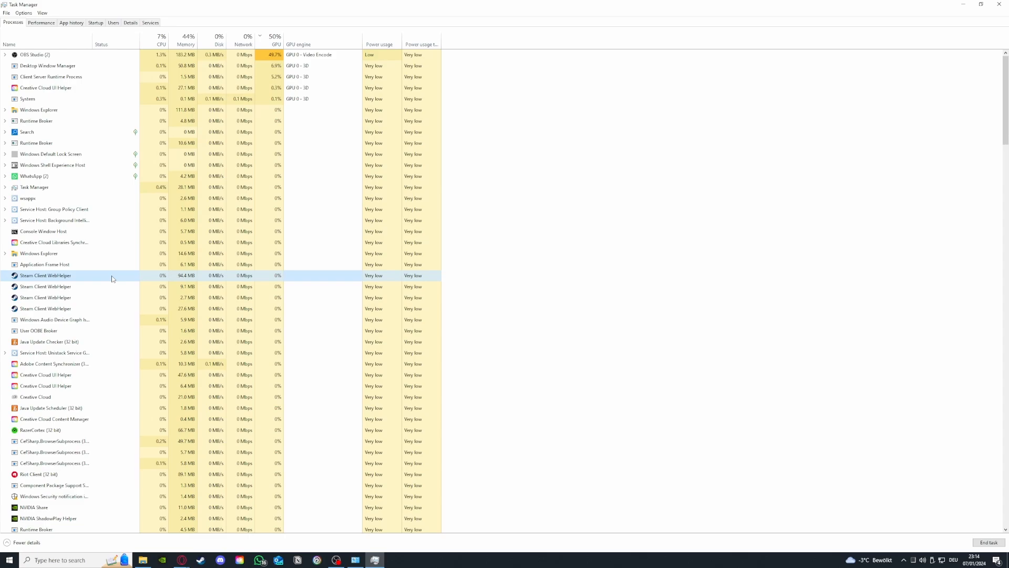
{"action": "right_click", "coordinate": [112, 279]}
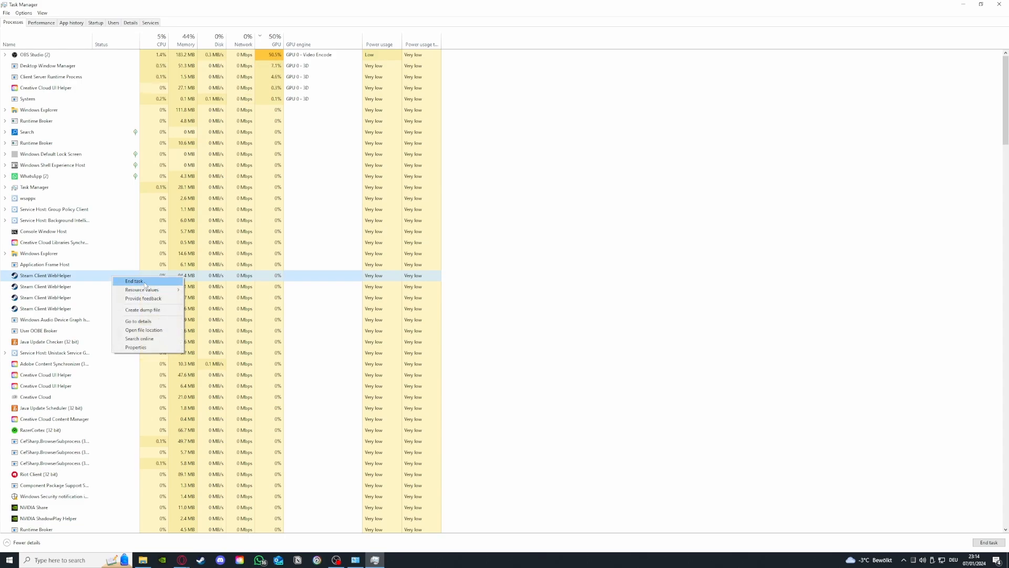
{"action": "left_click", "coordinate": [144, 283]}
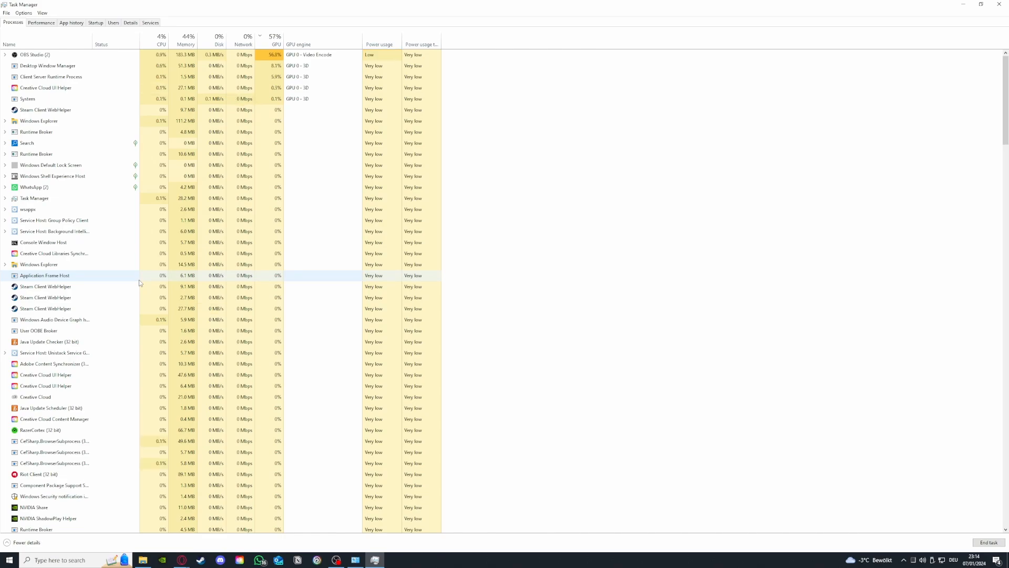
Step: Check the memory, CPU and GPU 0 performance graphs, then return to the list of running processes
{"action": "left_click", "coordinate": [54, 24]}
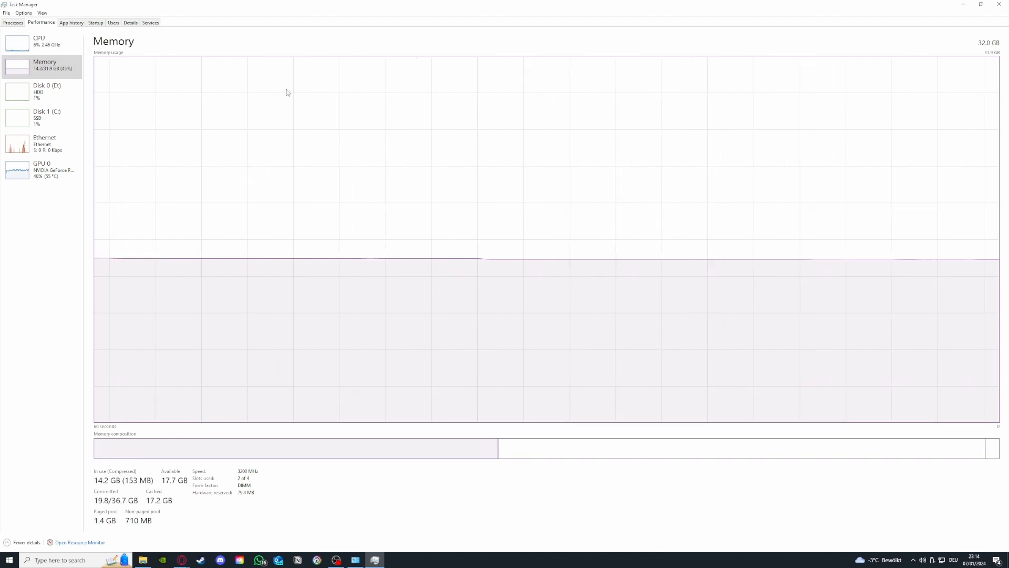
{"action": "left_click", "coordinate": [40, 42]}
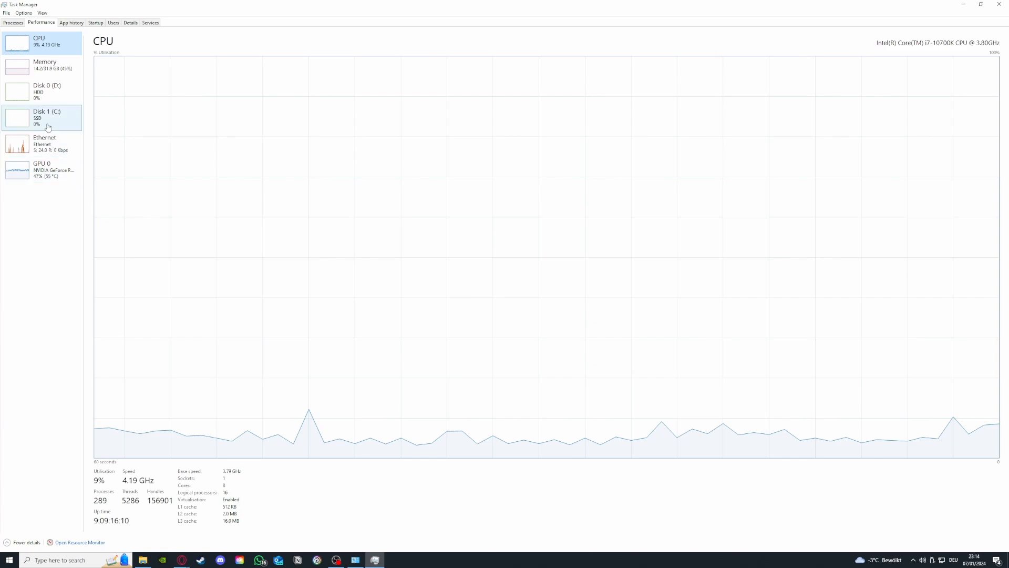
{"action": "left_click", "coordinate": [42, 169]}
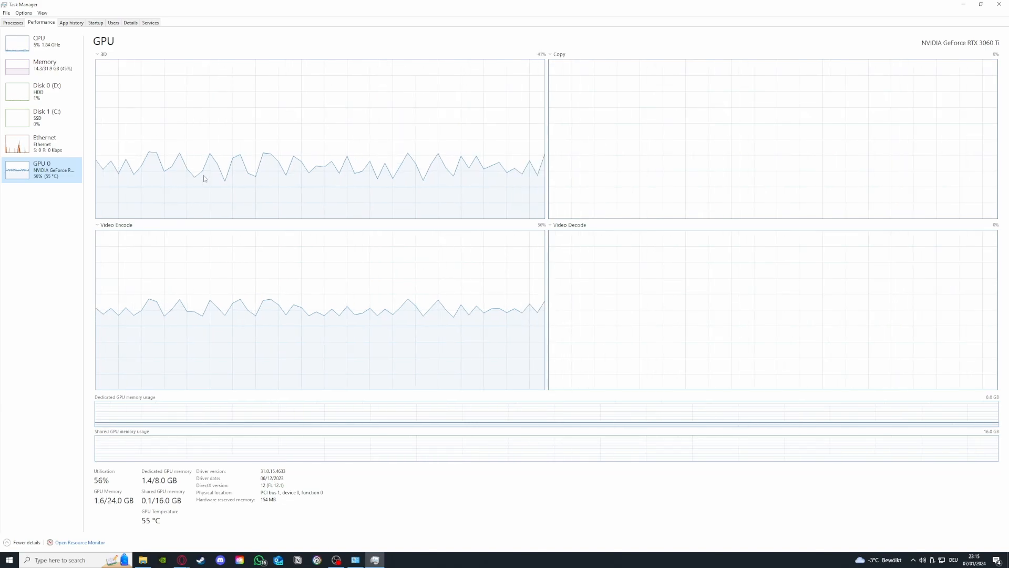
{"action": "left_click", "coordinate": [13, 23]}
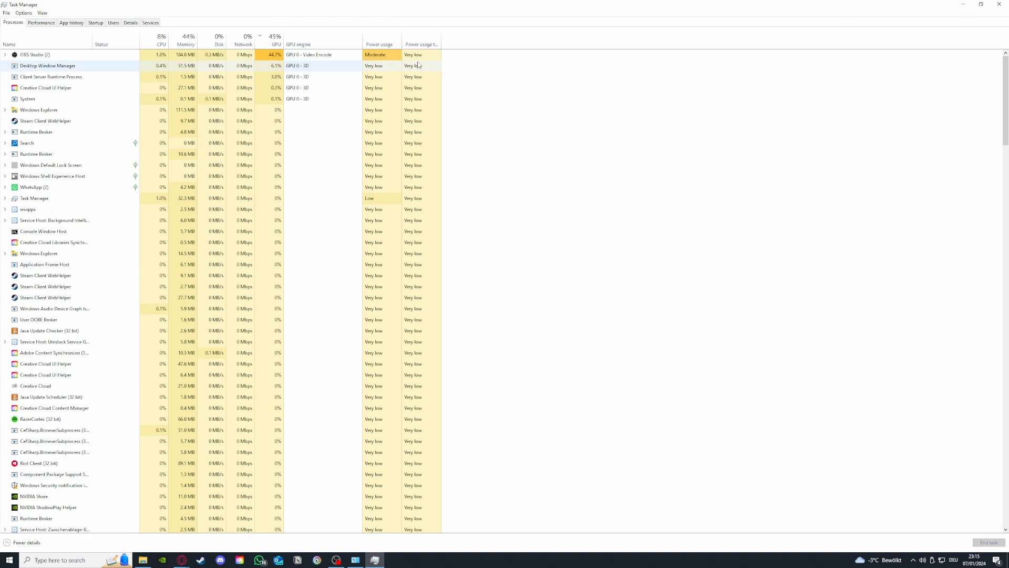
Step: Review the startup programs, check the available actions for Parsec and iCUE, and close Task Manager
{"action": "left_click", "coordinate": [76, 25]}
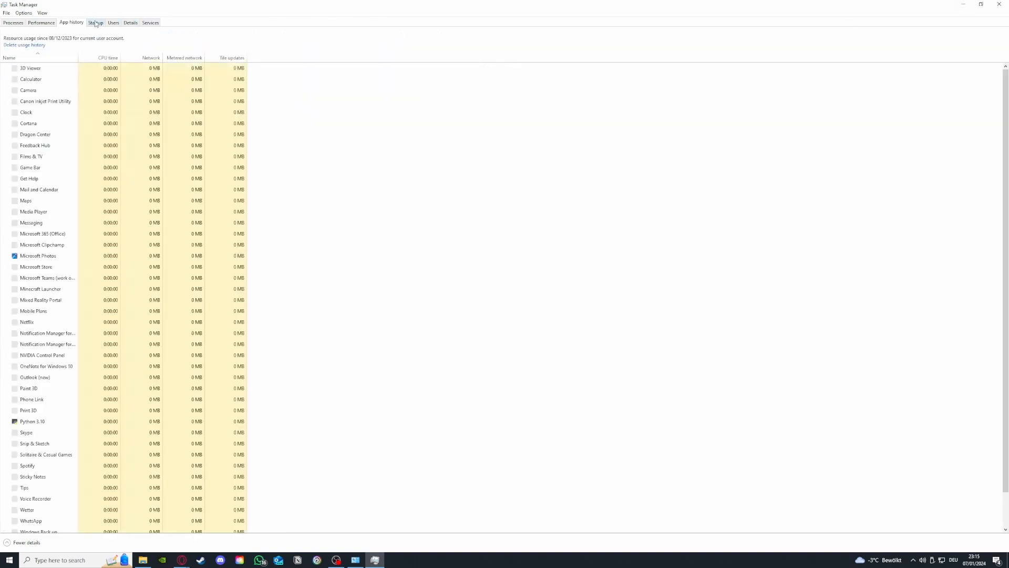
{"action": "key", "text": "ctrl+Tab"}
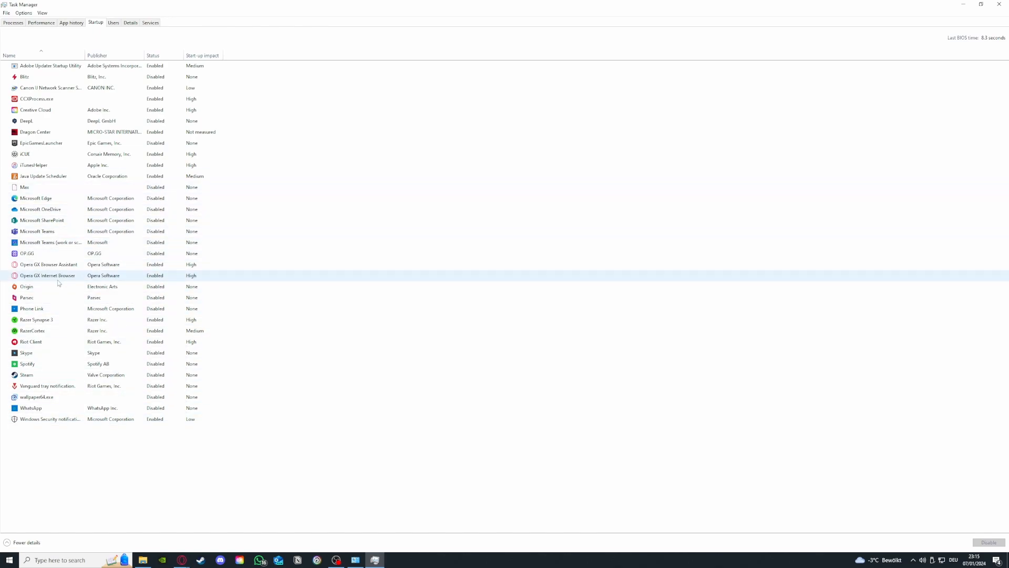
{"action": "left_click", "coordinate": [56, 299]}
{"action": "right_click", "coordinate": [65, 298]}
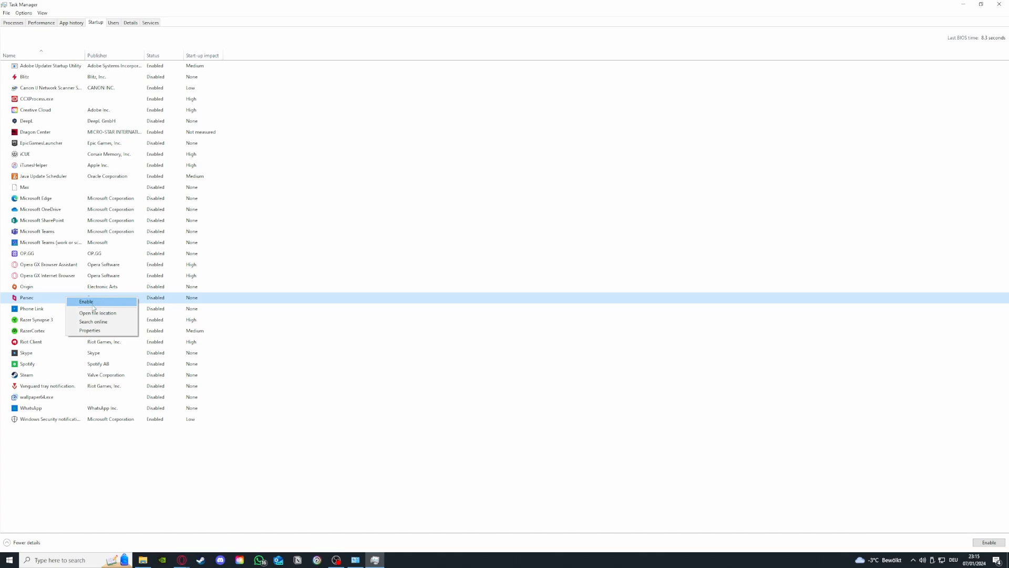
{"action": "left_click", "coordinate": [96, 159]}
{"action": "right_click", "coordinate": [59, 157]}
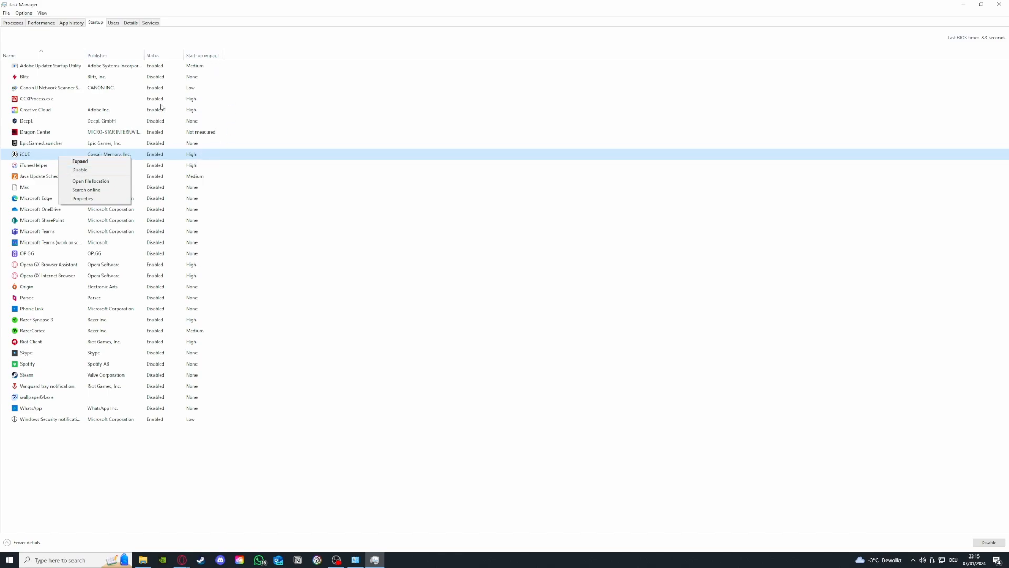
{"action": "left_click", "coordinate": [108, 171]}
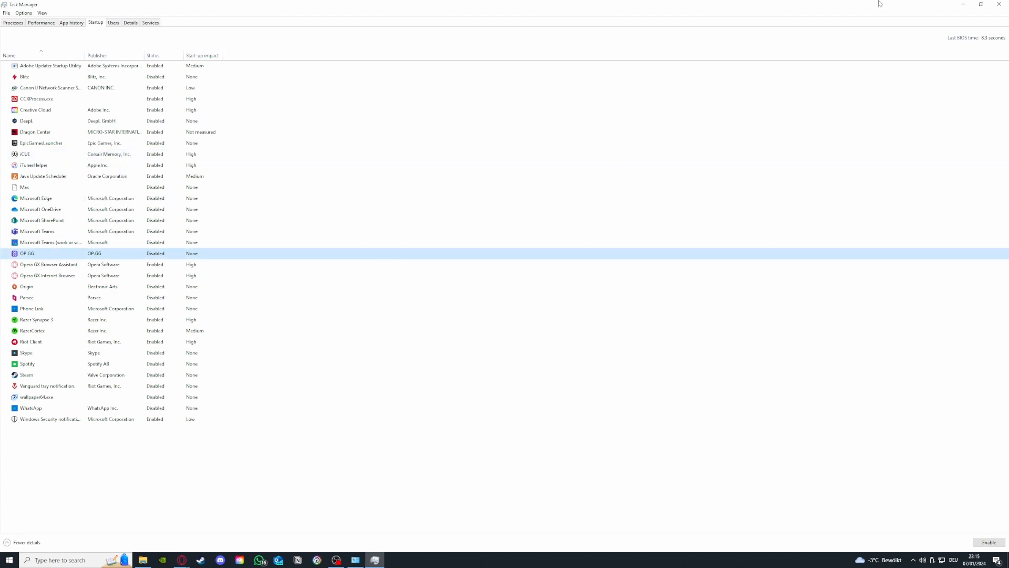
{"action": "left_click", "coordinate": [999, 5]}
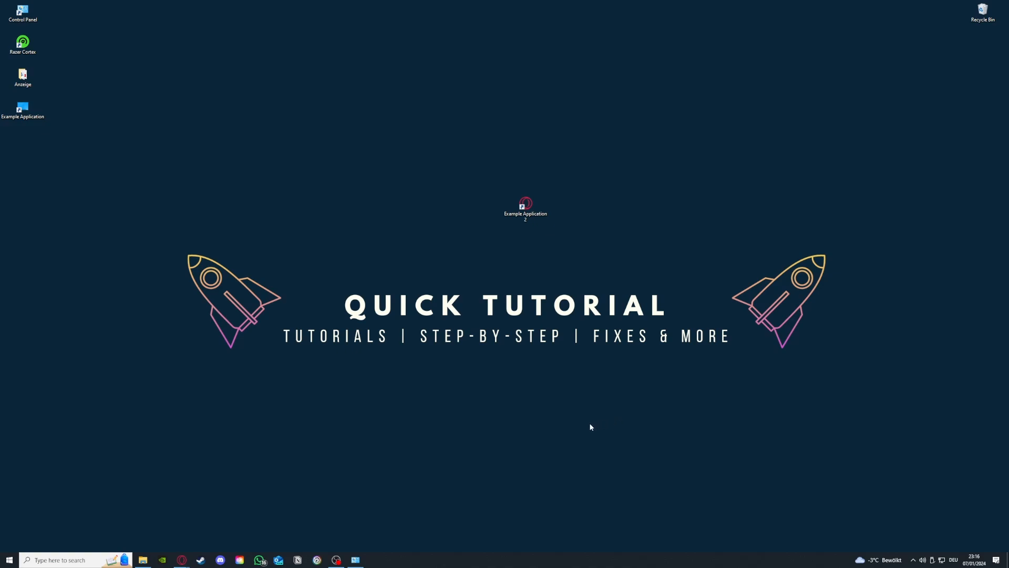
Step: Reopen Task Manager and enlarge its window to show all resource columns
{"action": "right_click", "coordinate": [459, 565]}
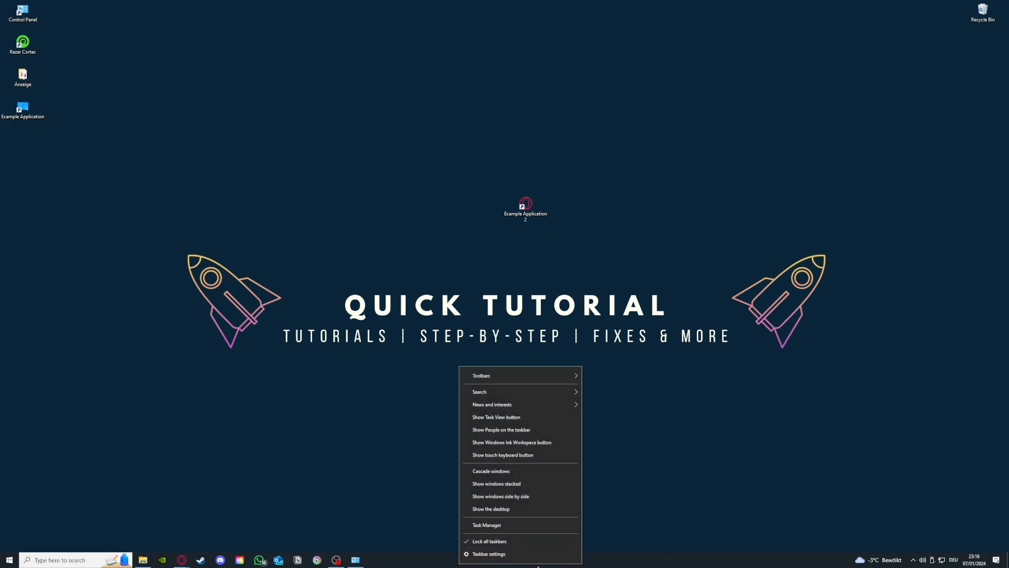
{"action": "left_click", "coordinate": [487, 525]}
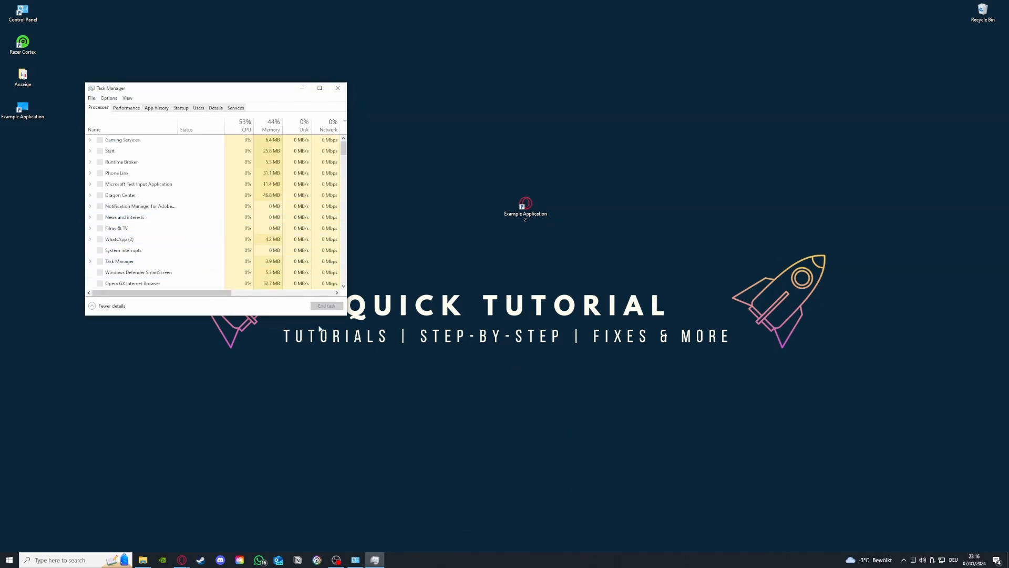
{"action": "left_click_drag", "start_coordinate": [342, 316], "coordinate": [656, 449]}
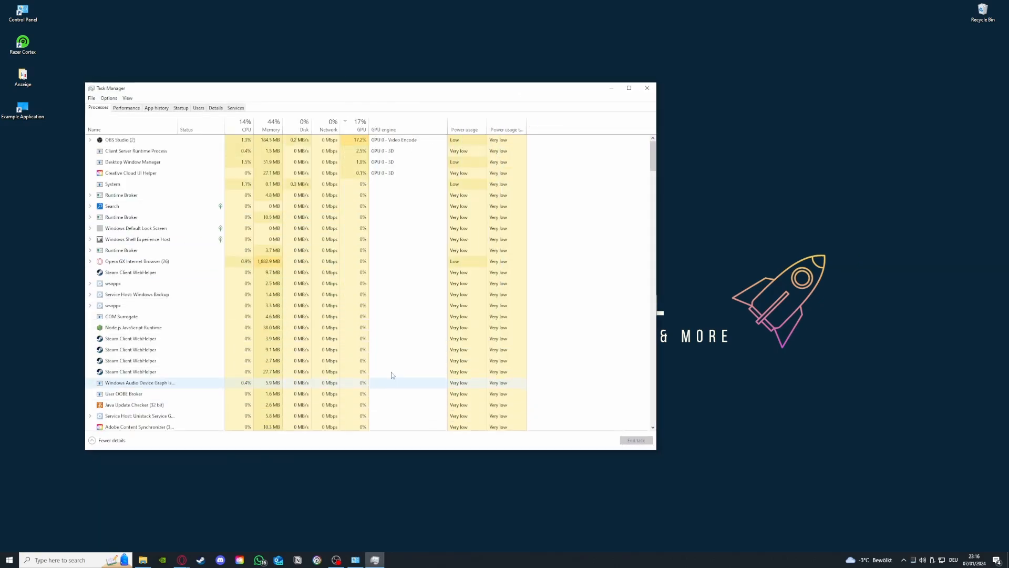
Step: Pick out the Steam Client WebHelper processes one by one in the process list, then close Task Manager
{"action": "left_click", "coordinate": [184, 272]}
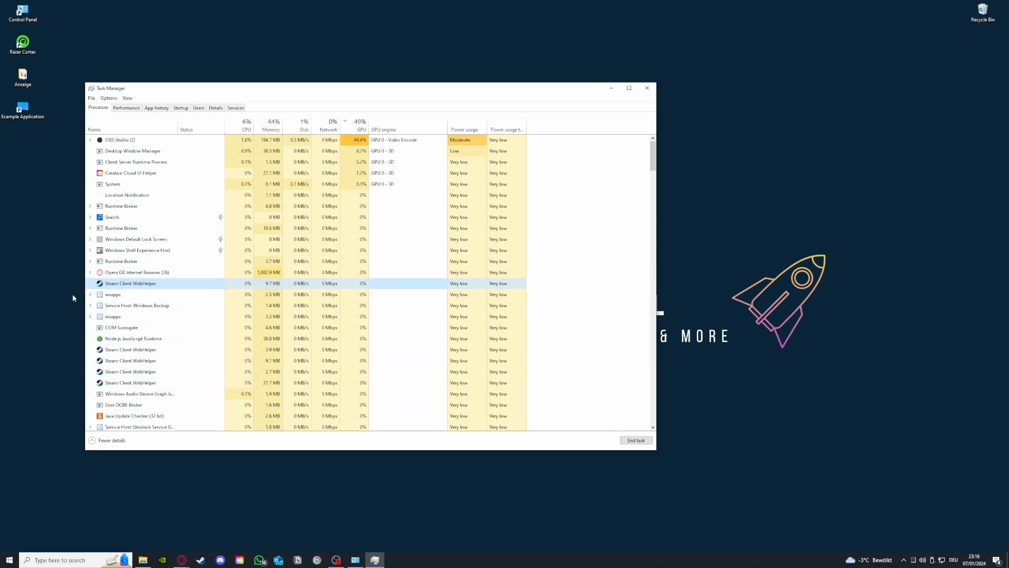
{"action": "scroll", "coordinate": [115, 332], "scroll_direction": "down", "scroll_amount": 3}
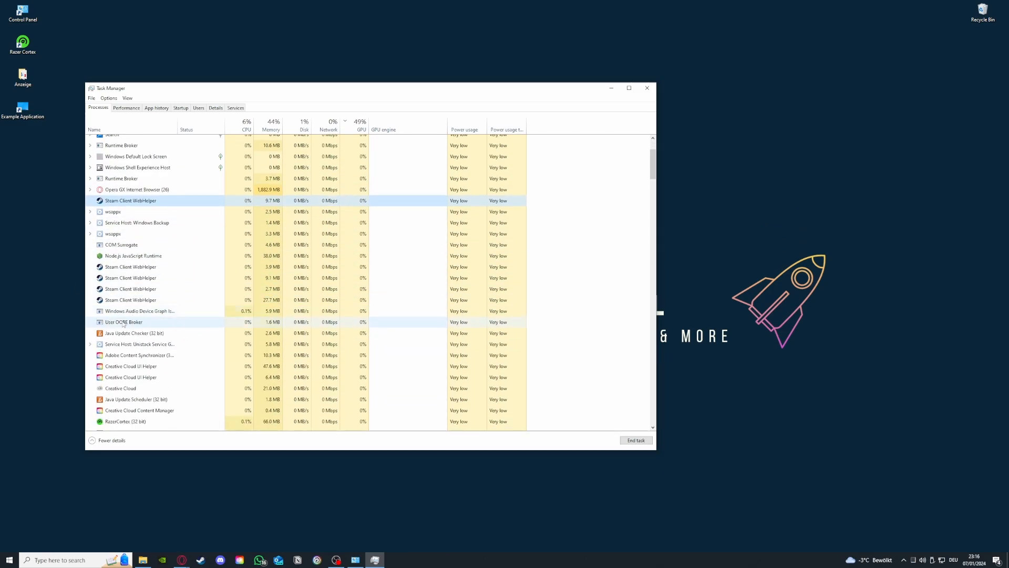
{"action": "left_click", "coordinate": [120, 264]}
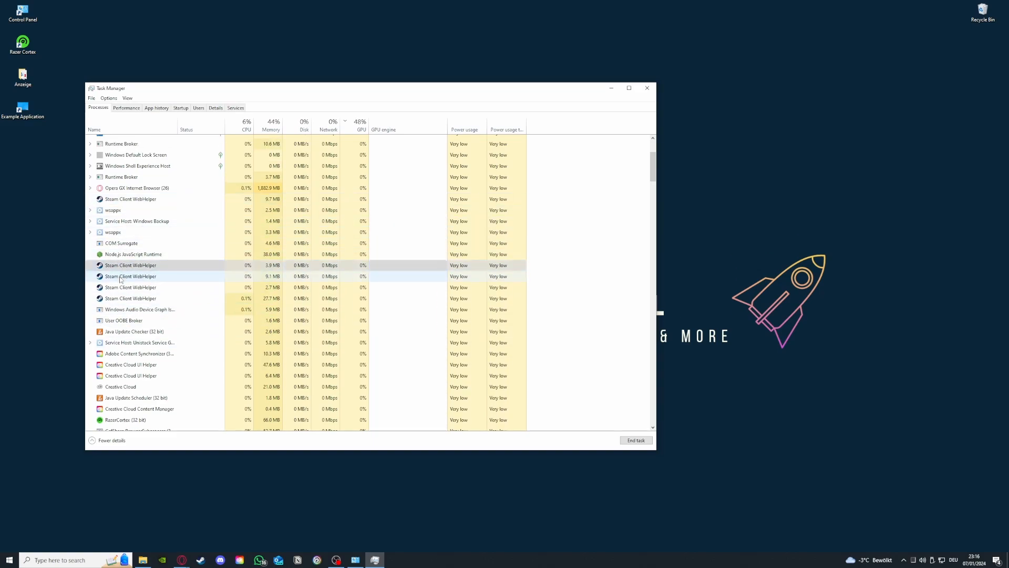
{"action": "left_click", "coordinate": [122, 277]}
{"action": "left_click", "coordinate": [123, 288]}
{"action": "left_click", "coordinate": [125, 300]}
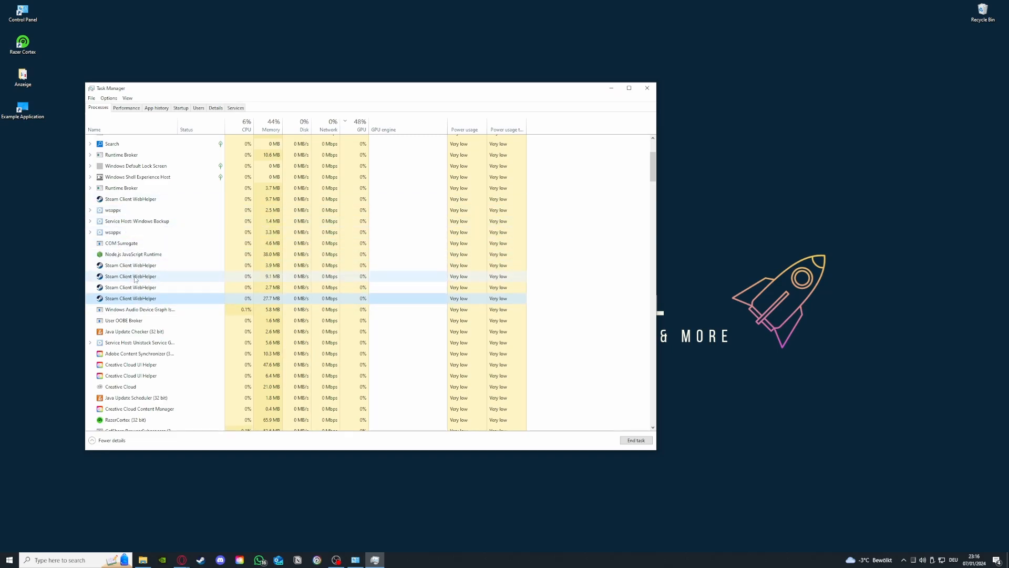
{"action": "left_click", "coordinate": [646, 85]}
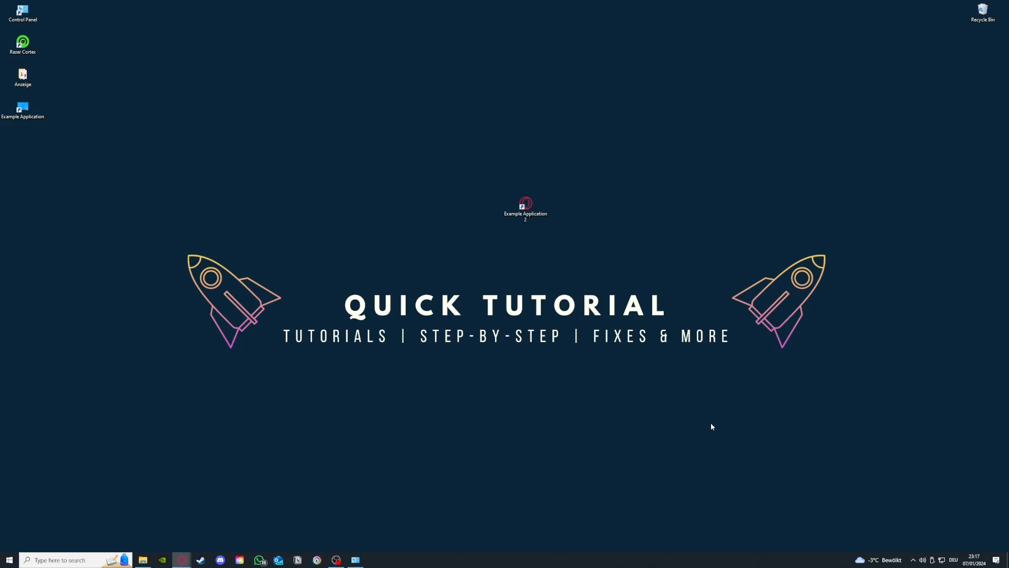
Step: Switch to Control Panel's System and Security window, open Administrative Tools, and place its window beside the first one
{"action": "left_click", "coordinate": [355, 559]}
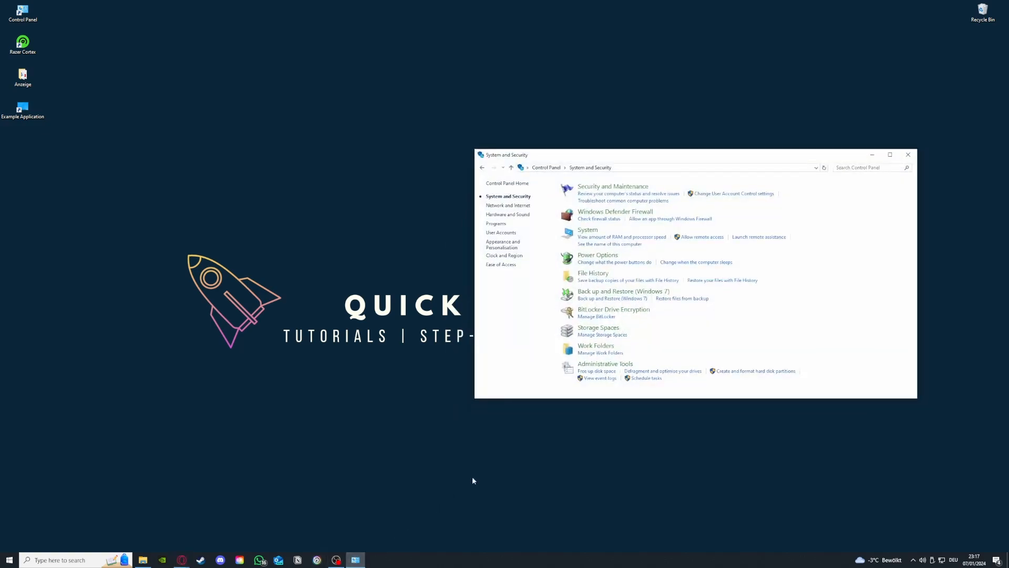
{"action": "mouse_move", "coordinate": [596, 366]}
{"action": "left_mouse_down"}
{"action": "mouse_move", "coordinate": [521, 362]}
{"action": "mouse_move", "coordinate": [463, 375]}
{"action": "mouse_move", "coordinate": [583, 368]}
{"action": "left_mouse_up"}
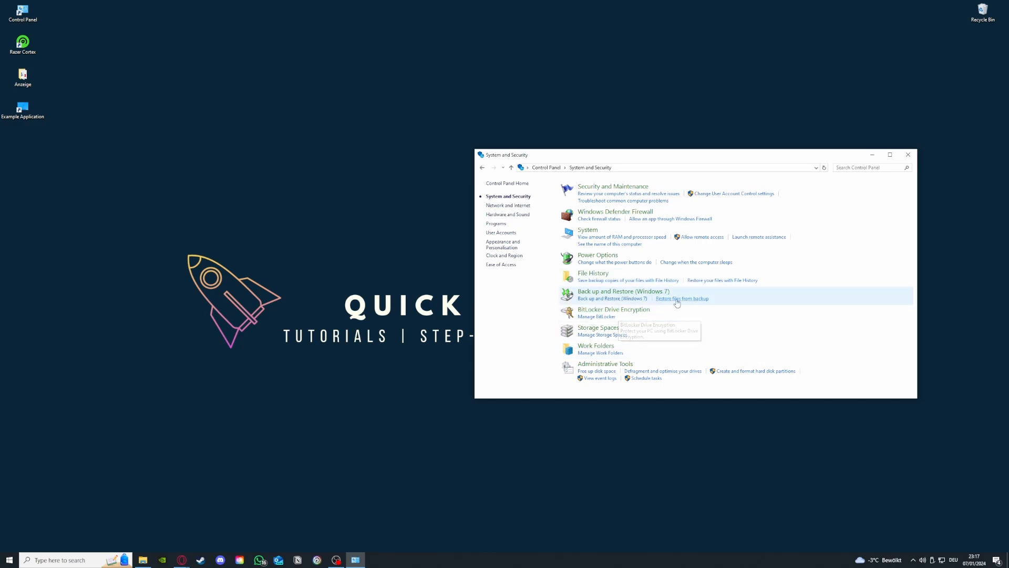
{"action": "left_click", "coordinate": [624, 366]}
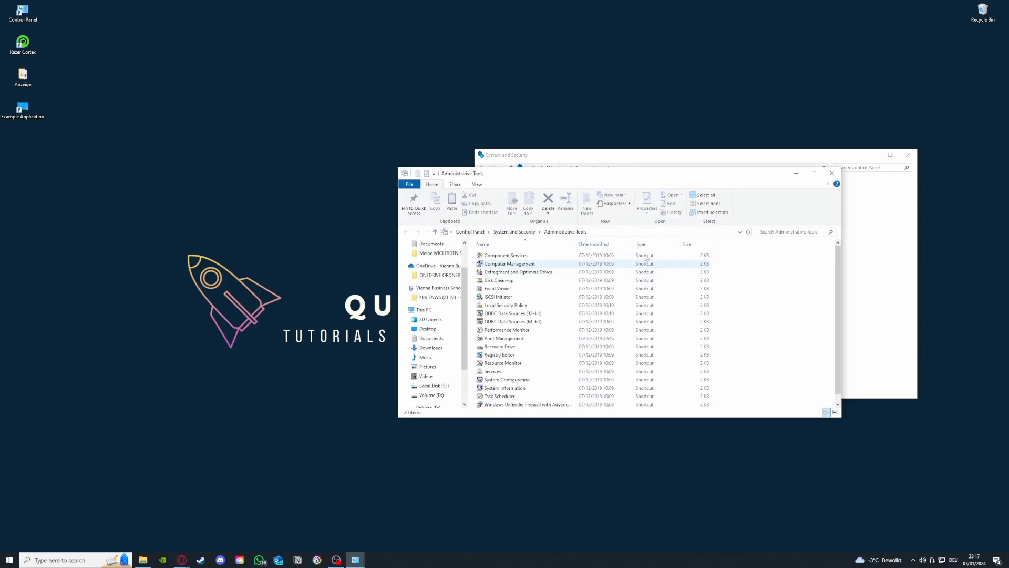
{"action": "left_click_drag", "start_coordinate": [626, 174], "coordinate": [250, 116]}
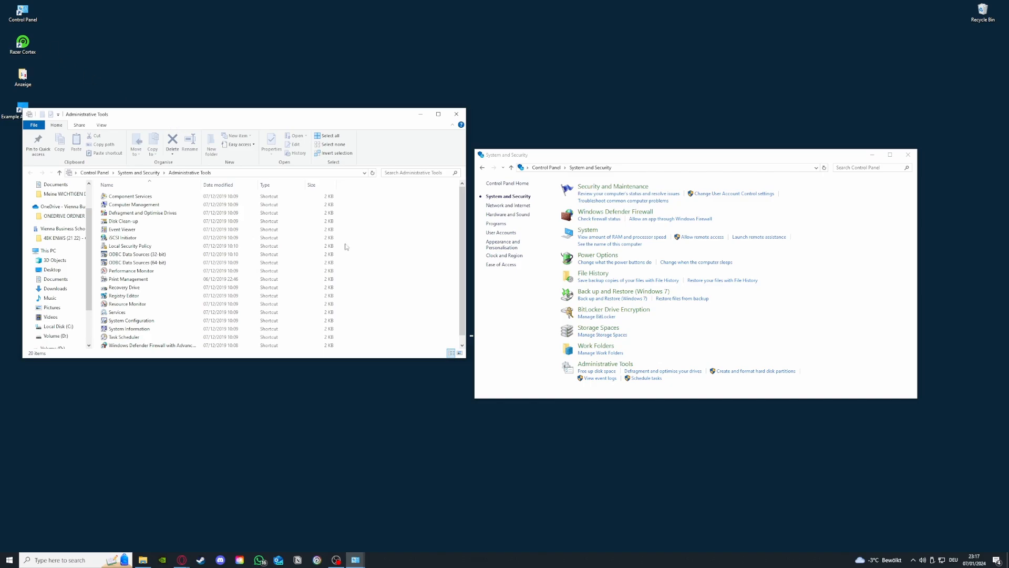
{"action": "left_click", "coordinate": [81, 562]}
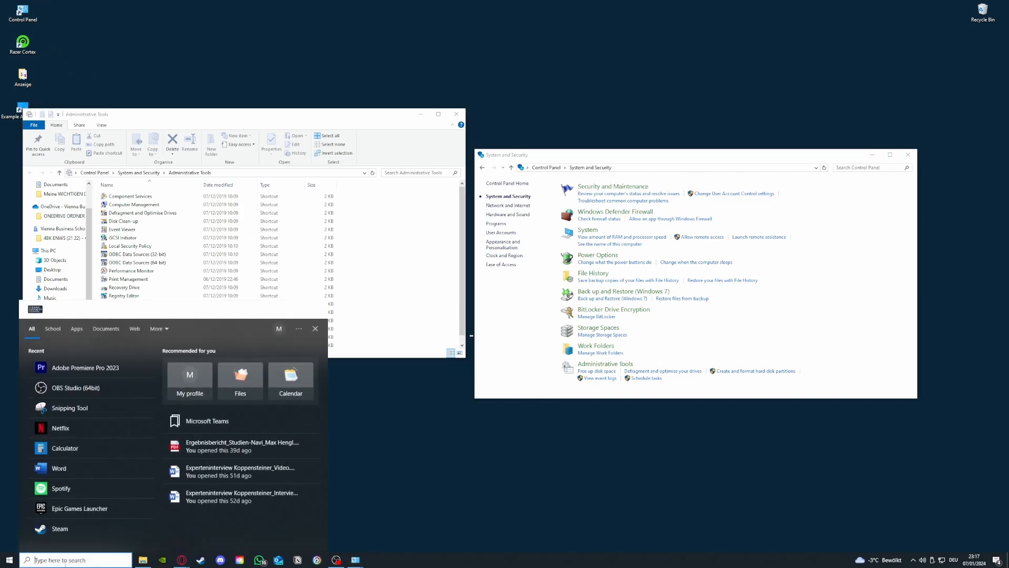
{"action": "left_click", "coordinate": [358, 452]}
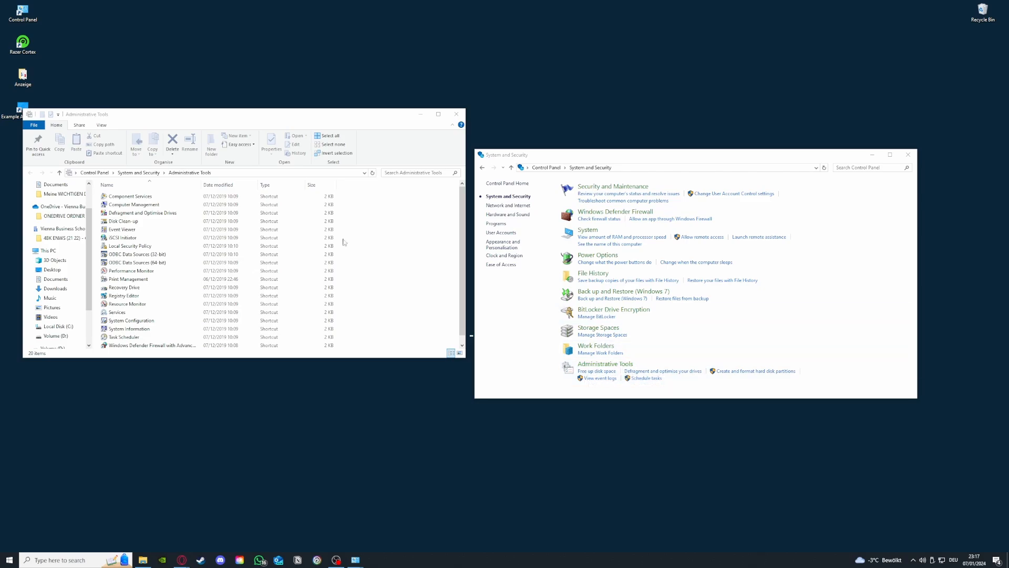
Step: Open Disk Clean-up, pick drive C: in the drive selection, exit without cleaning, and close the Control Panel window
{"action": "double_click", "coordinate": [123, 220]}
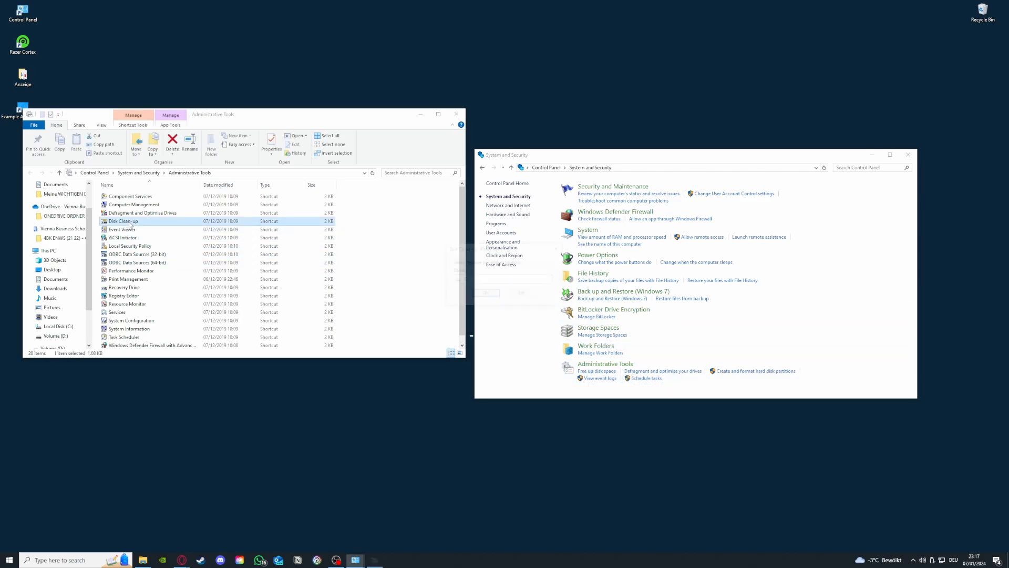
{"action": "left_click", "coordinate": [503, 281]}
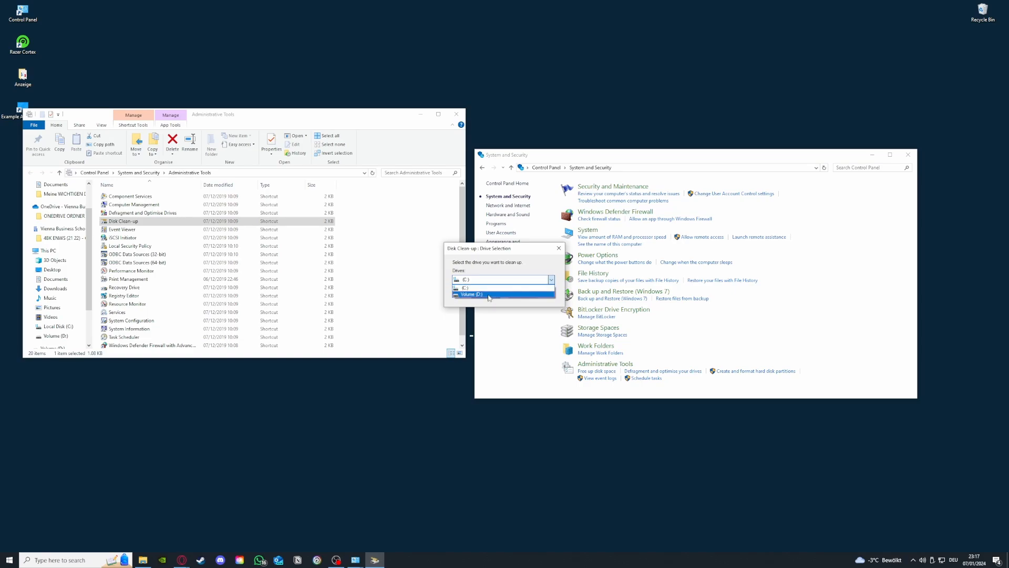
{"action": "left_click", "coordinate": [465, 287]}
{"action": "left_click", "coordinate": [515, 292]}
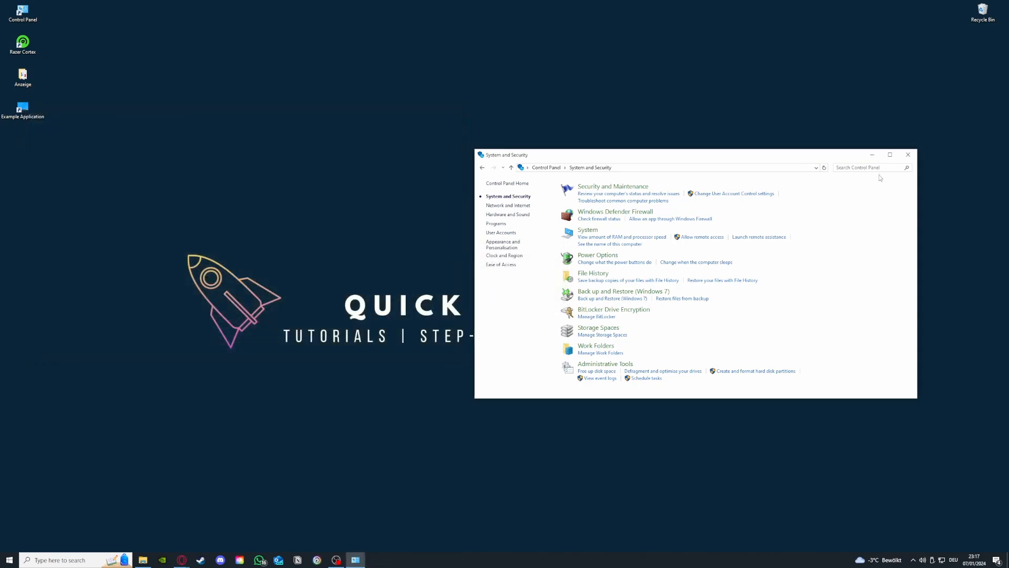
{"action": "left_click", "coordinate": [908, 155]}
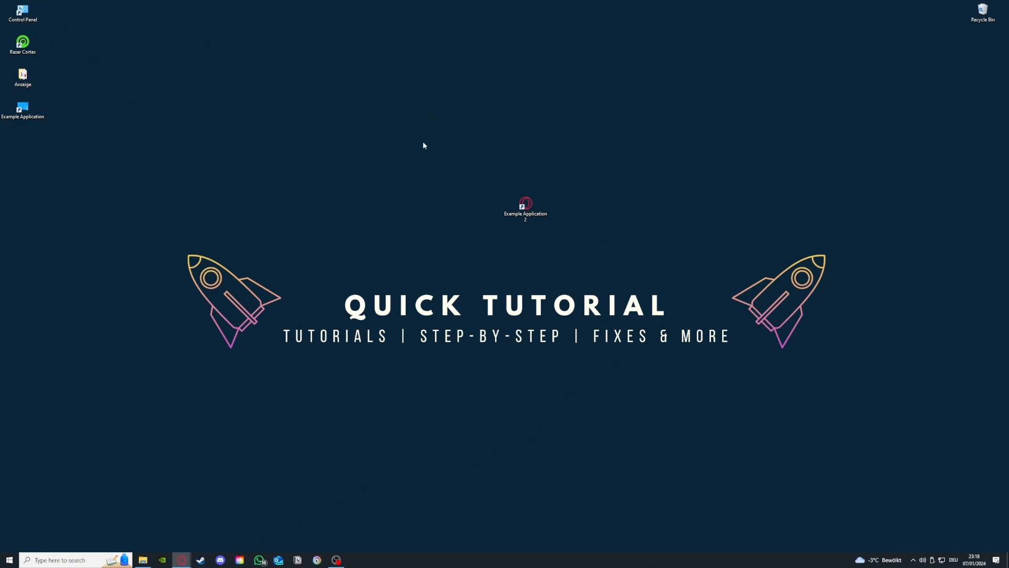
Step: Open Control Panel's list of installed programs for uninstalling and look through it down to the Microsoft entries
{"action": "double_click", "coordinate": [39, 15]}
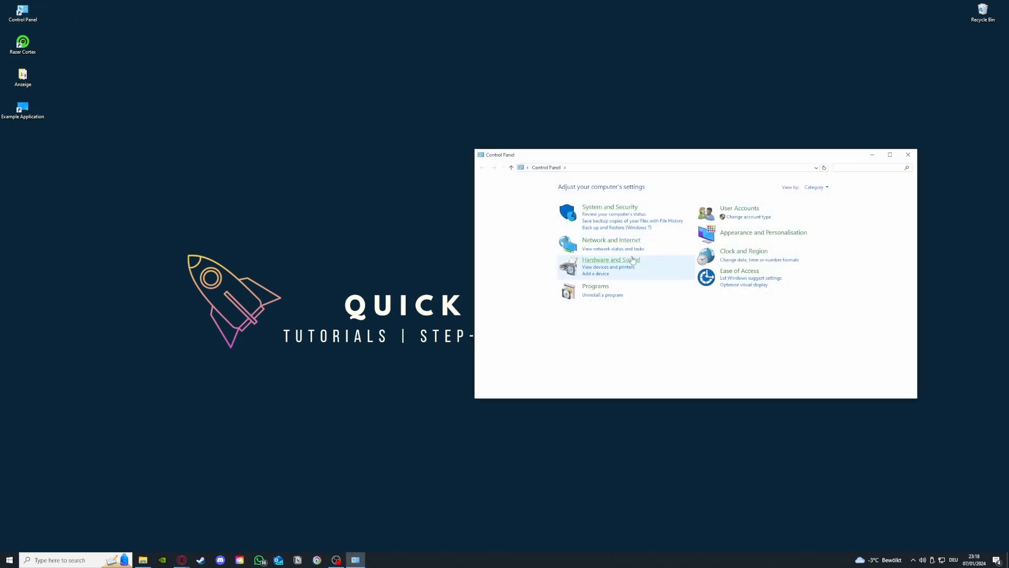
{"action": "left_click", "coordinate": [602, 295]}
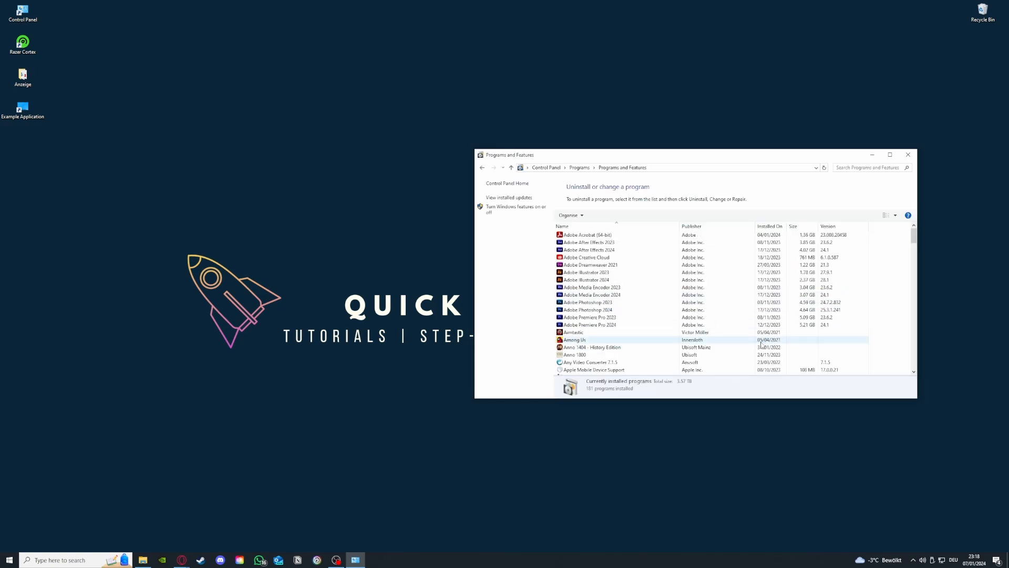
{"action": "scroll", "coordinate": [736, 331], "scroll_direction": "down", "scroll_amount": 15}
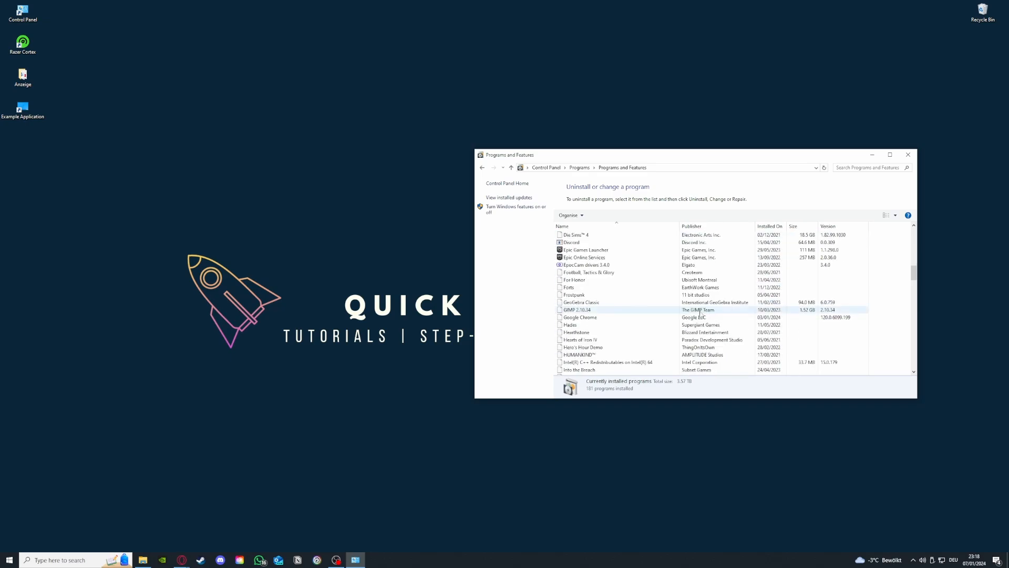
{"action": "scroll", "coordinate": [701, 314], "scroll_direction": "down", "scroll_amount": 12}
{"action": "scroll", "coordinate": [653, 318], "scroll_direction": "up", "scroll_amount": 6}
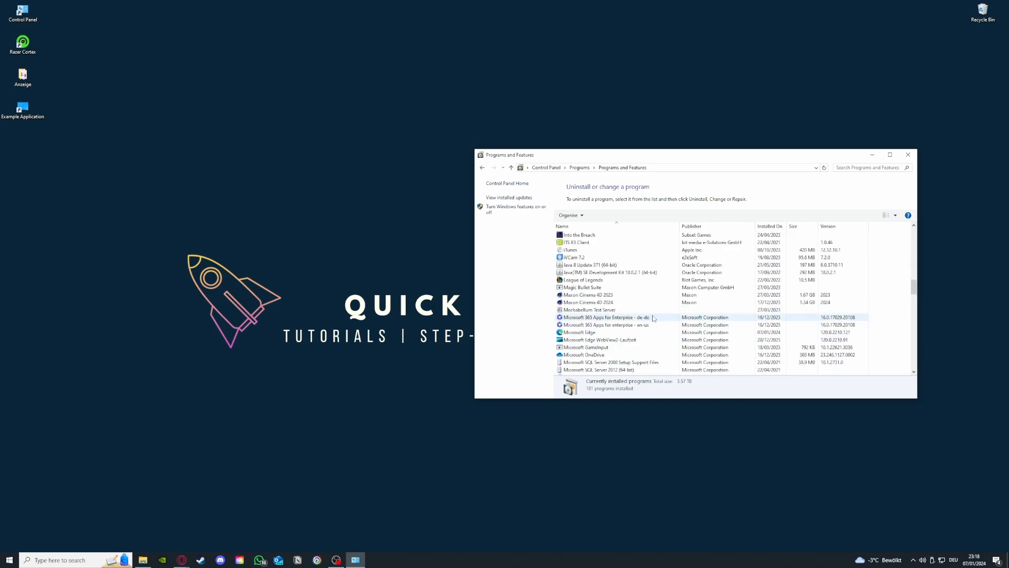
{"action": "scroll", "coordinate": [653, 318], "scroll_direction": "down", "scroll_amount": 3}
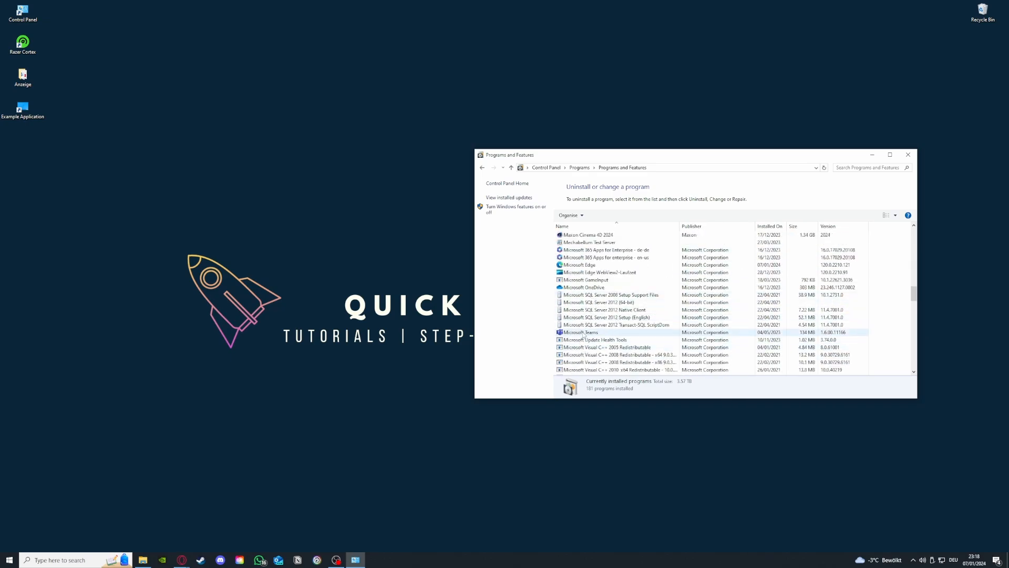
Step: Select Microsoft Teams in the program list and check its uninstall option without running it
{"action": "left_click", "coordinate": [583, 332]}
{"action": "right_click", "coordinate": [581, 333]}
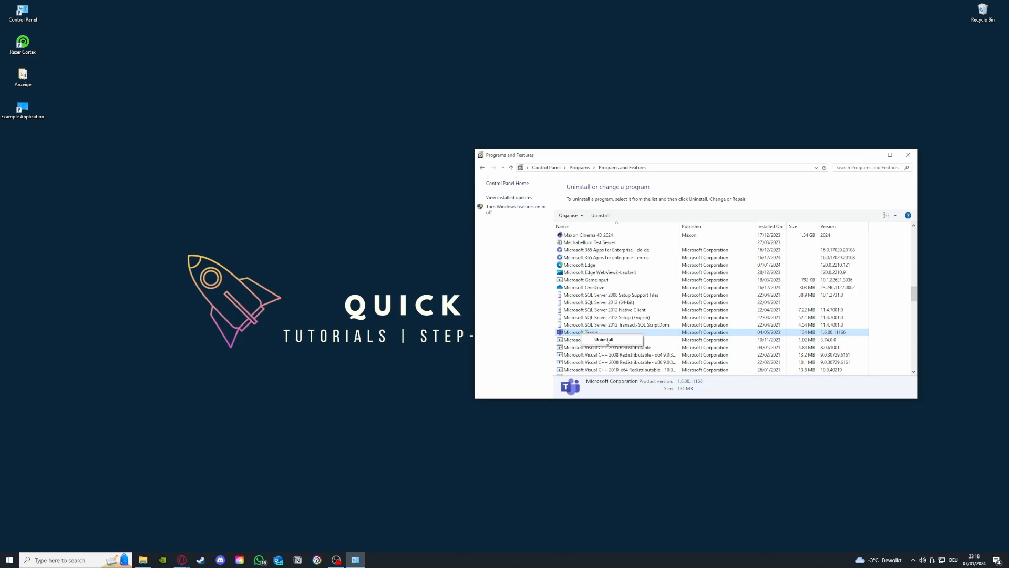
{"action": "left_click", "coordinate": [504, 271]}
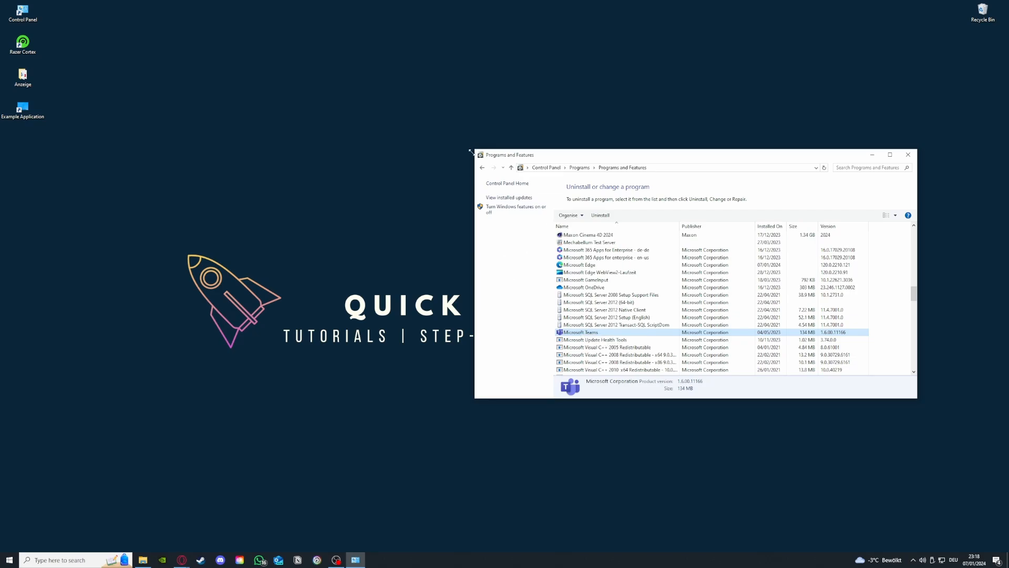
Step: Return to the Control Panel home page, search for "window", and open Windows Defender Firewall
{"action": "left_click", "coordinate": [481, 167]}
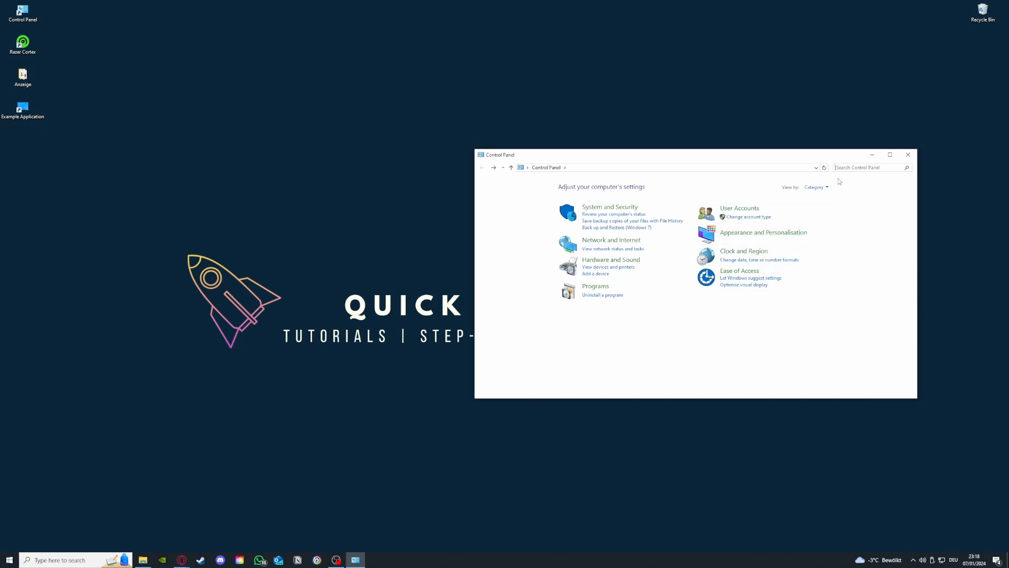
{"action": "type", "text": "window"}
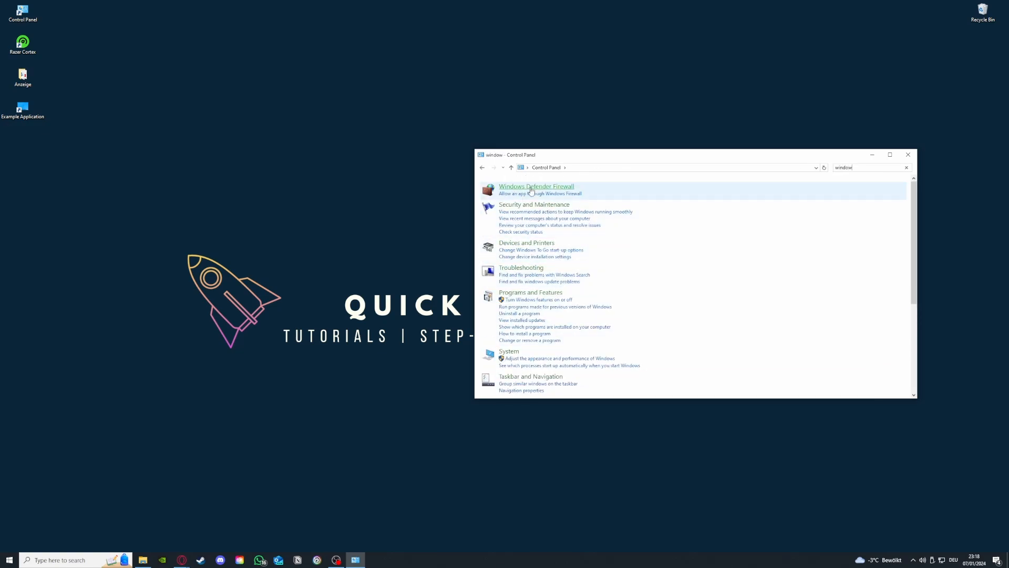
{"action": "left_click", "coordinate": [536, 186]}
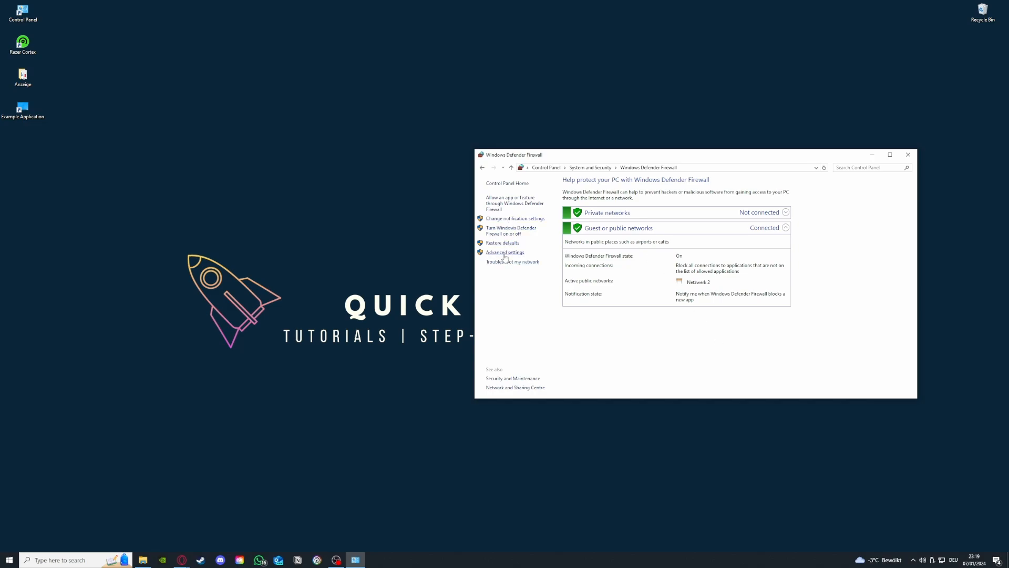
Step: Review the apps and features allowed through Windows Defender Firewall, then return to the firewall overview
{"action": "left_click", "coordinate": [508, 203]}
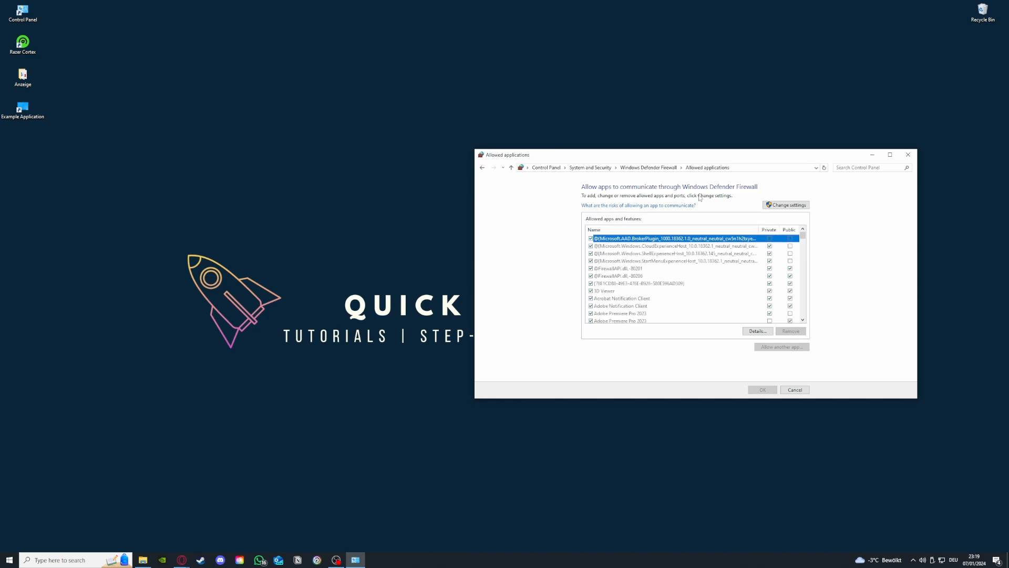
{"action": "left_click", "coordinate": [482, 167]}
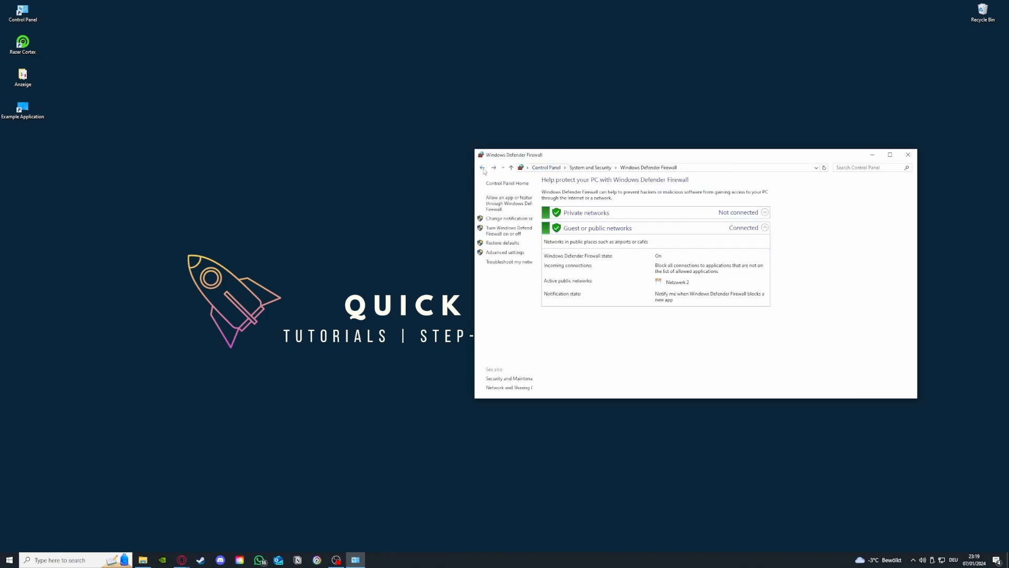
{"action": "left_click", "coordinate": [506, 204]}
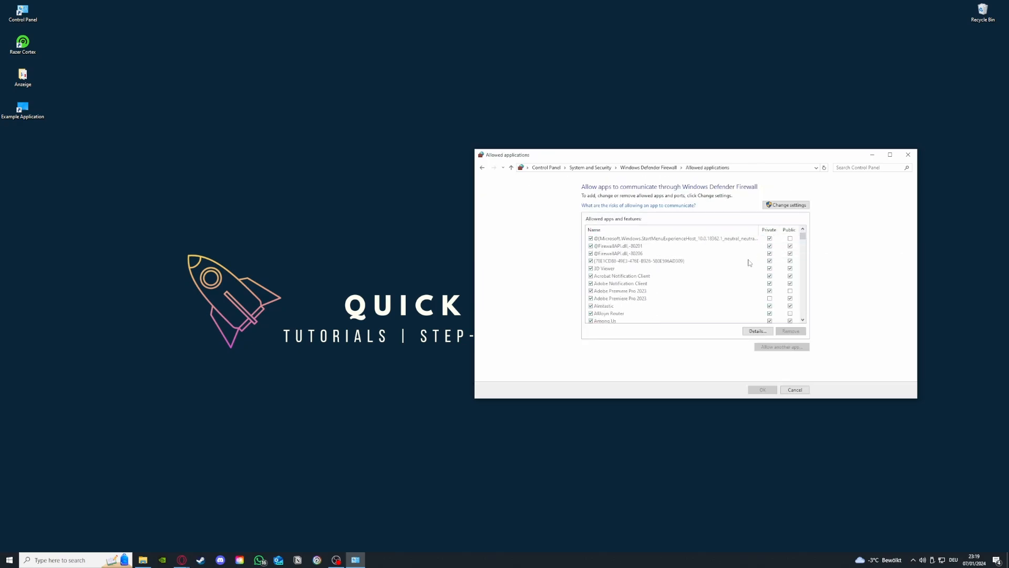
{"action": "scroll", "coordinate": [749, 261], "scroll_direction": "down", "scroll_amount": 10}
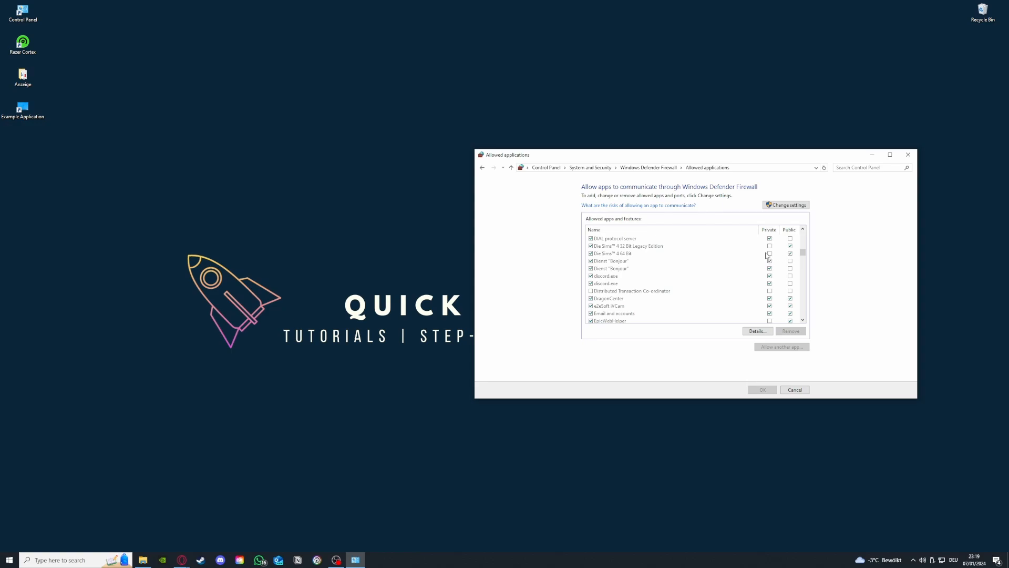
{"action": "left_click", "coordinate": [482, 168]}
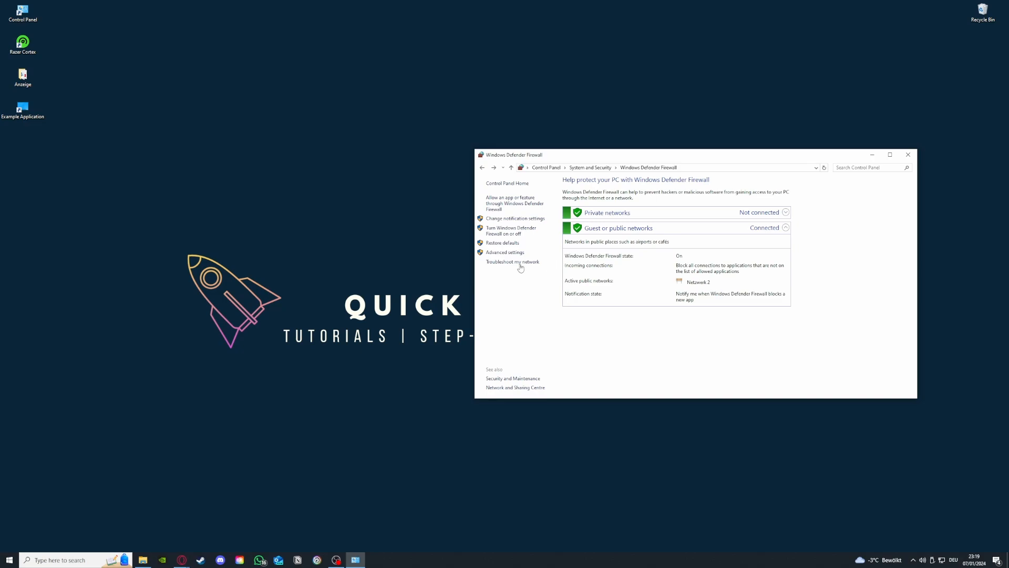
Step: Open the firewall's advanced settings, compare the inbound and outbound rules, and look through the inbound list
{"action": "left_click", "coordinate": [506, 253]}
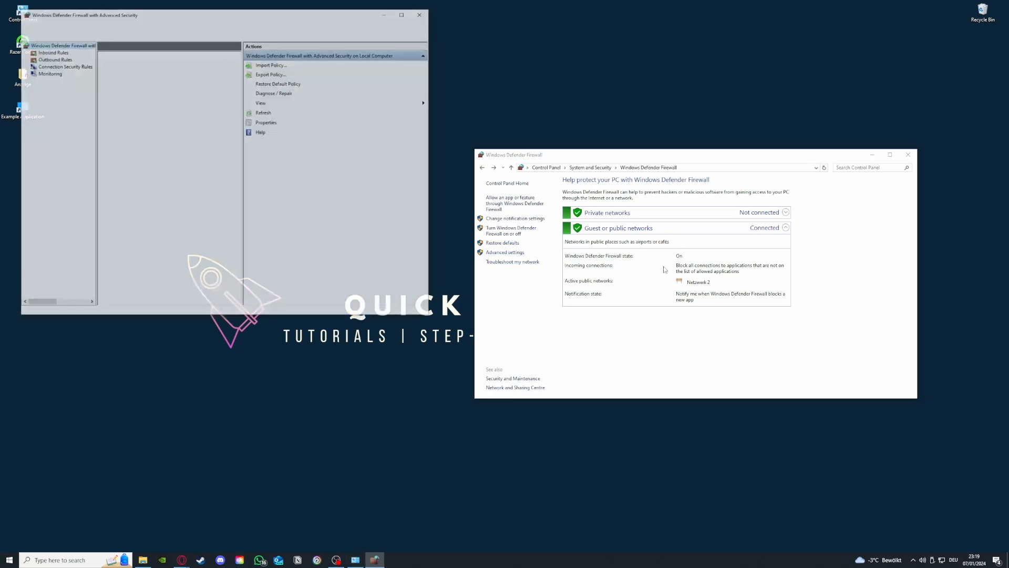
{"action": "scroll", "coordinate": [156, 122], "scroll_direction": "down", "scroll_amount": 2}
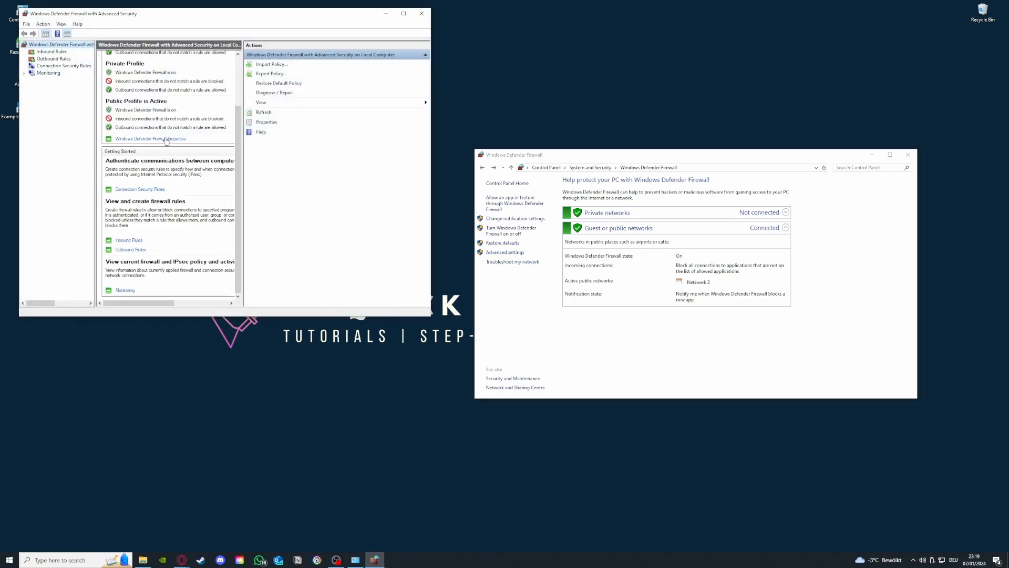
{"action": "left_click", "coordinate": [52, 52]}
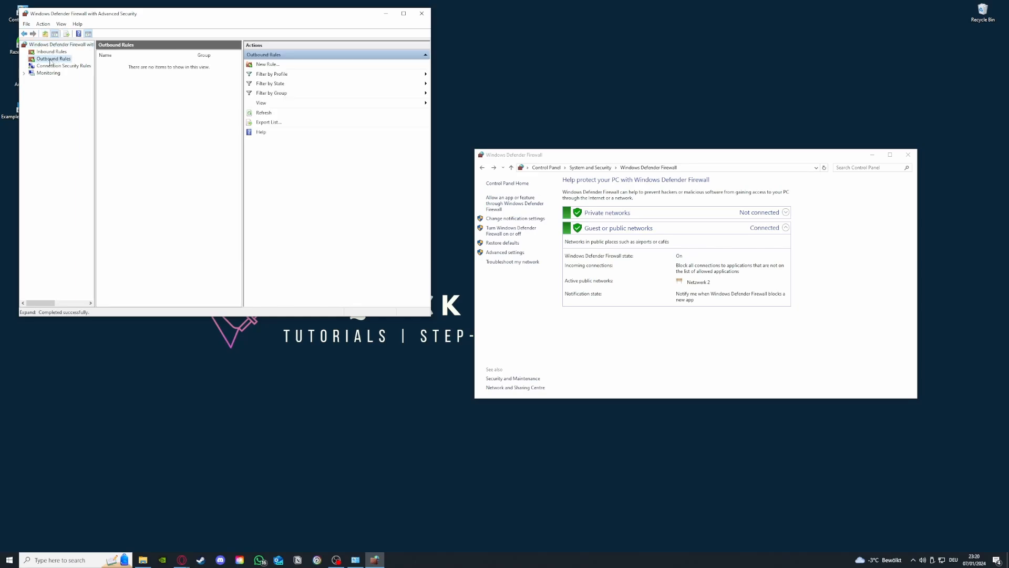
{"action": "left_click", "coordinate": [54, 58]}
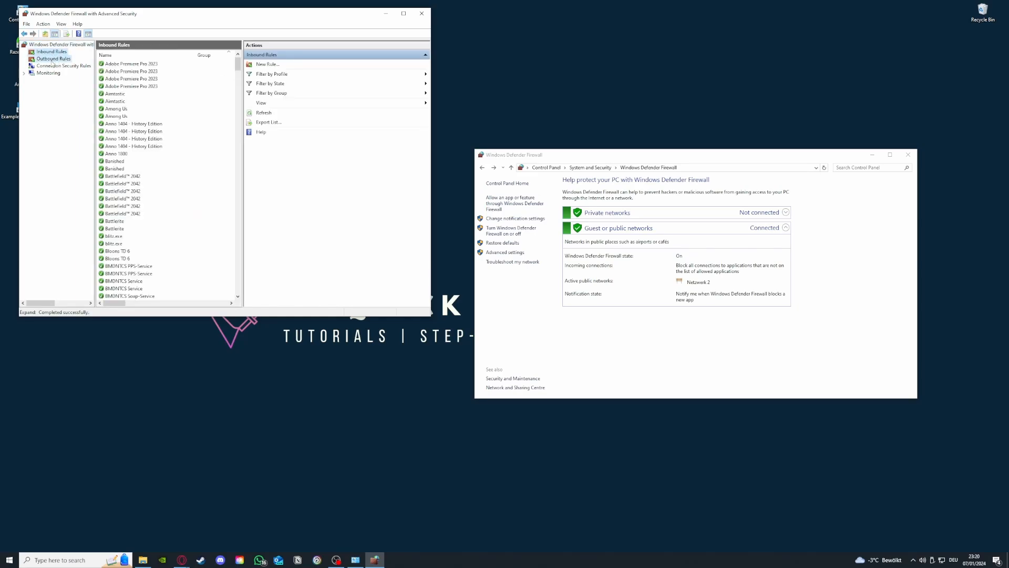
{"action": "left_click", "coordinate": [52, 52]}
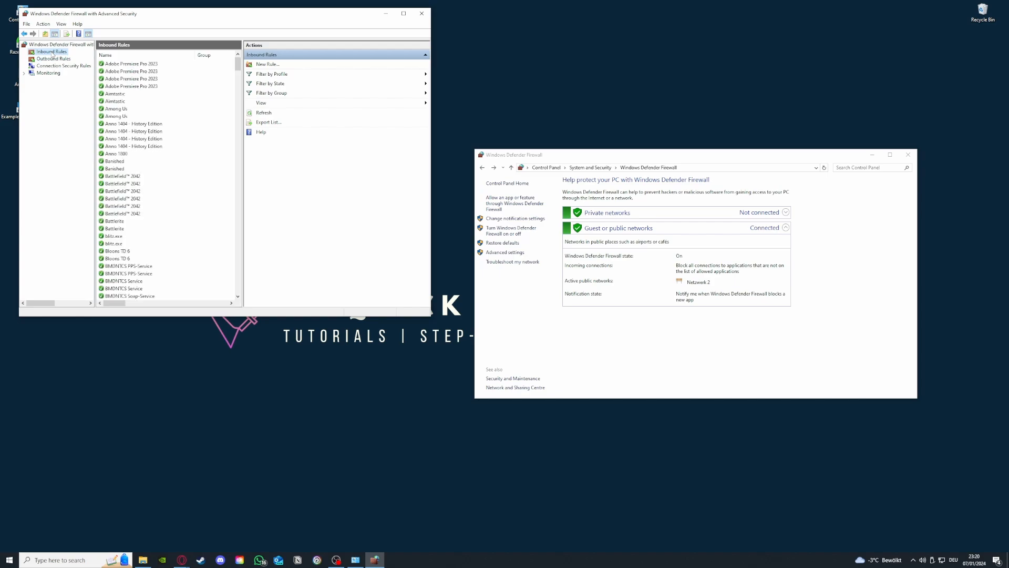
{"action": "scroll", "coordinate": [164, 157], "scroll_direction": "down", "scroll_amount": 20}
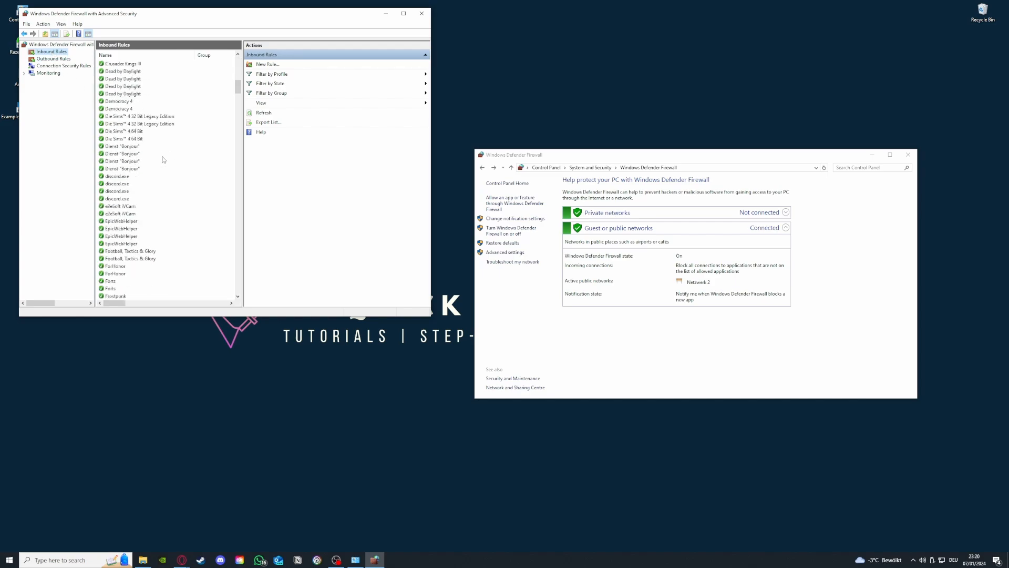
Step: View the rule types in the New Inbound Rule Wizard, close it, and look further down the inbound rules
{"action": "left_click", "coordinate": [283, 64]}
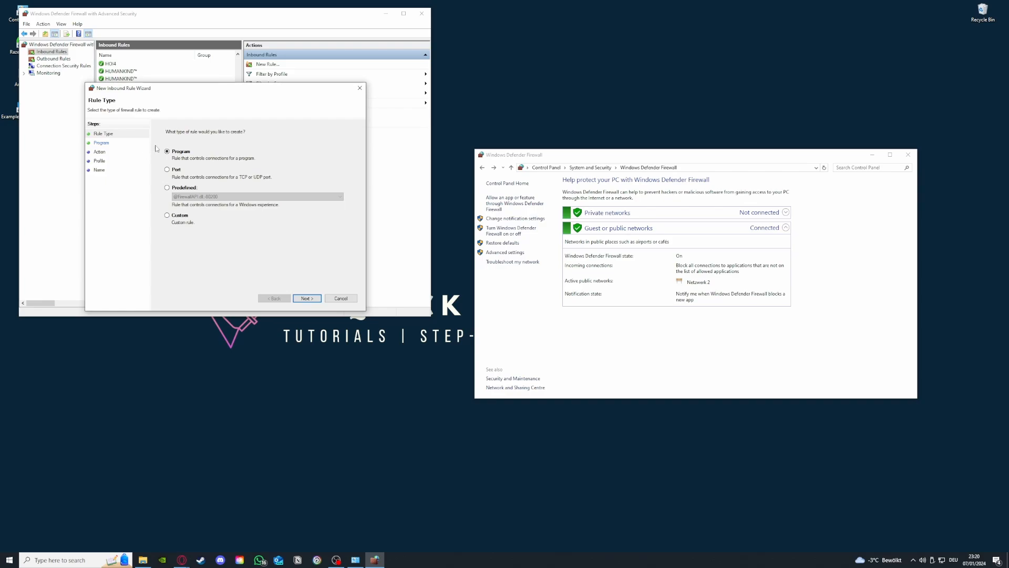
{"action": "left_click", "coordinate": [363, 90]}
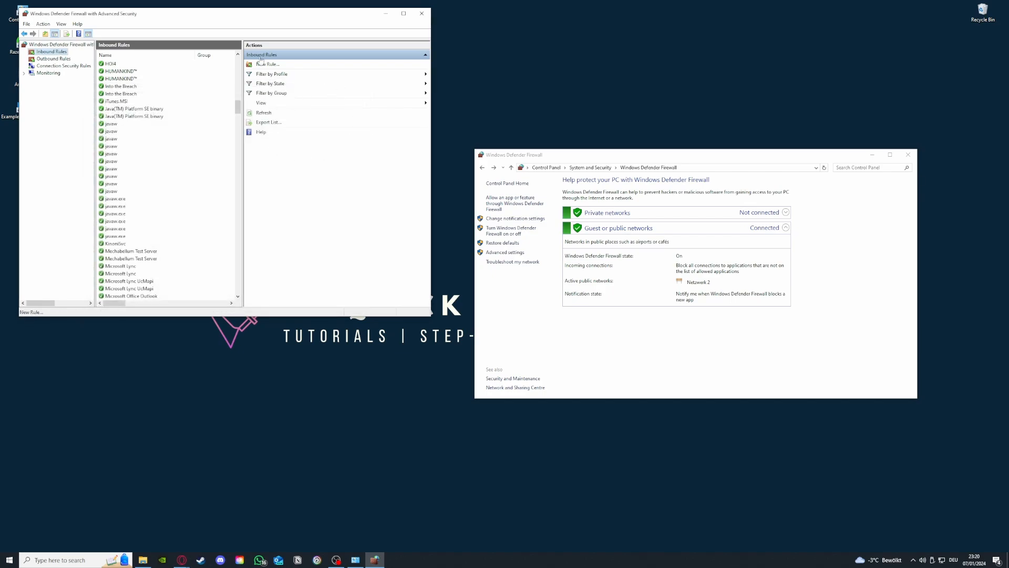
{"action": "scroll", "coordinate": [185, 254], "scroll_direction": "down", "scroll_amount": 10}
{"action": "scroll", "coordinate": [185, 253], "scroll_direction": "down", "scroll_amount": 8}
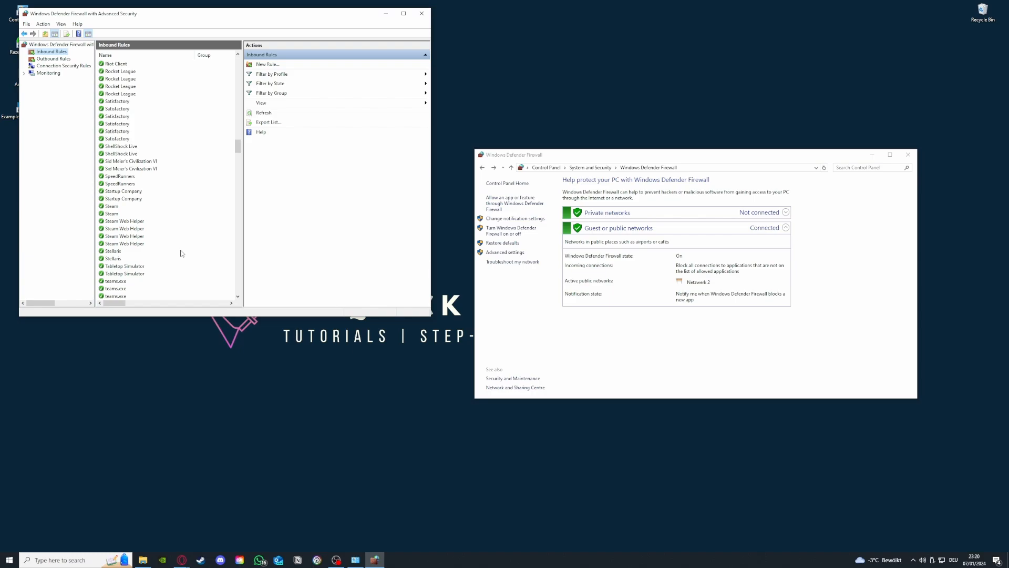
Step: Switch to the outbound rules, examine the entries further down the list, and return to its start
{"action": "left_click", "coordinate": [54, 58]}
{"action": "left_click", "coordinate": [53, 52]}
{"action": "left_click", "coordinate": [53, 59]}
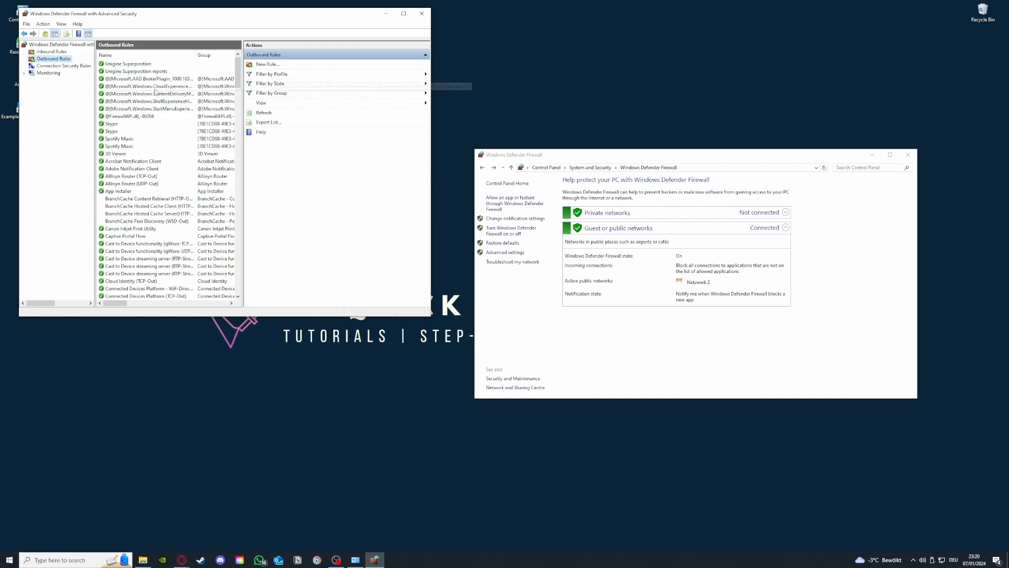
{"action": "left_click_drag", "start_coordinate": [238, 78], "coordinate": [240, 121]}
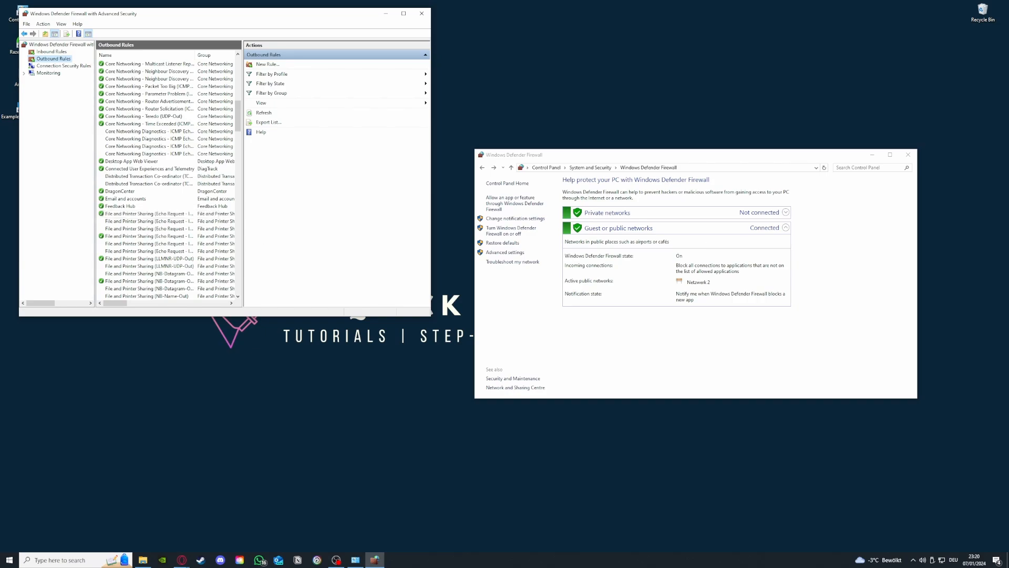
{"action": "left_click", "coordinate": [181, 560]}
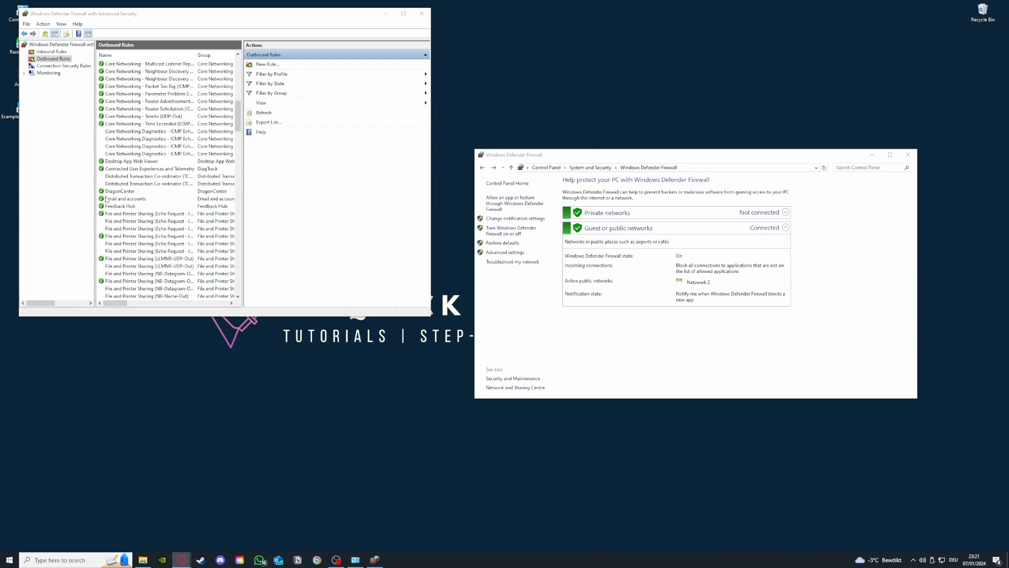
{"action": "scroll", "coordinate": [167, 221], "scroll_direction": "up", "scroll_amount": 10}
{"action": "scroll", "coordinate": [167, 221], "scroll_direction": "up", "scroll_amount": 3}
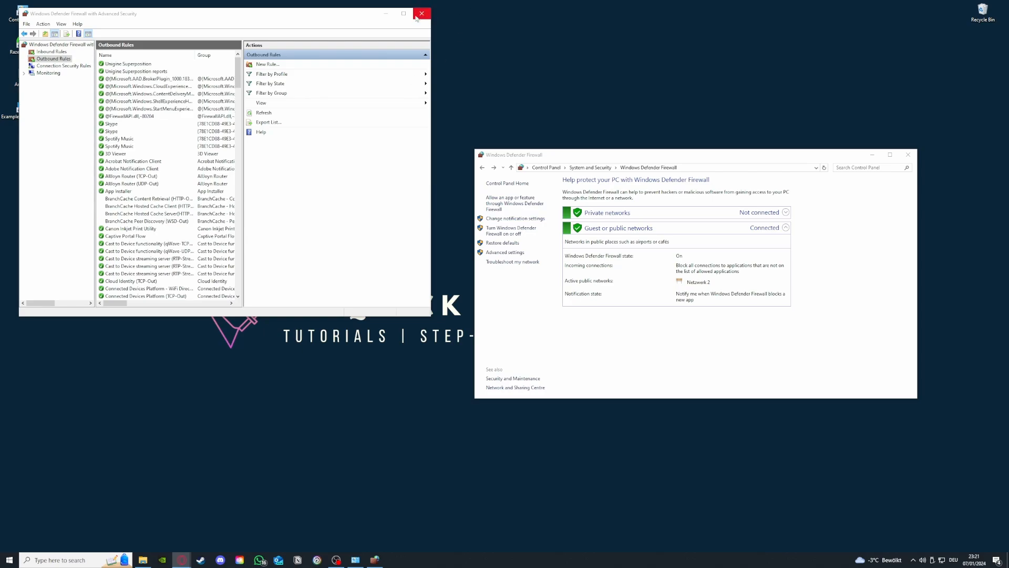
Step: View the inbound and outbound rules once more, then close the advanced firewall and Control Panel windows
{"action": "left_click", "coordinate": [44, 52]}
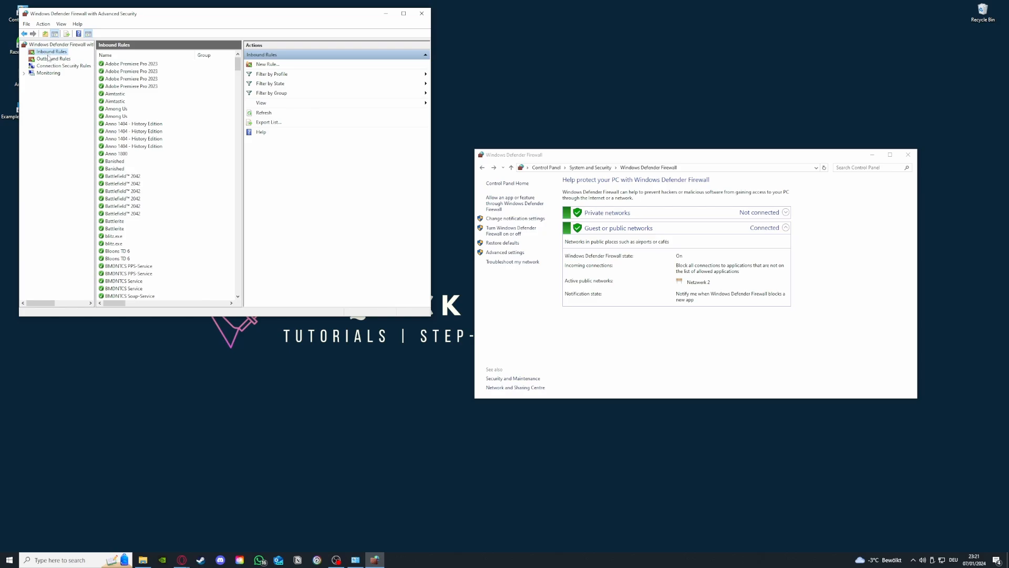
{"action": "left_click", "coordinate": [49, 60]}
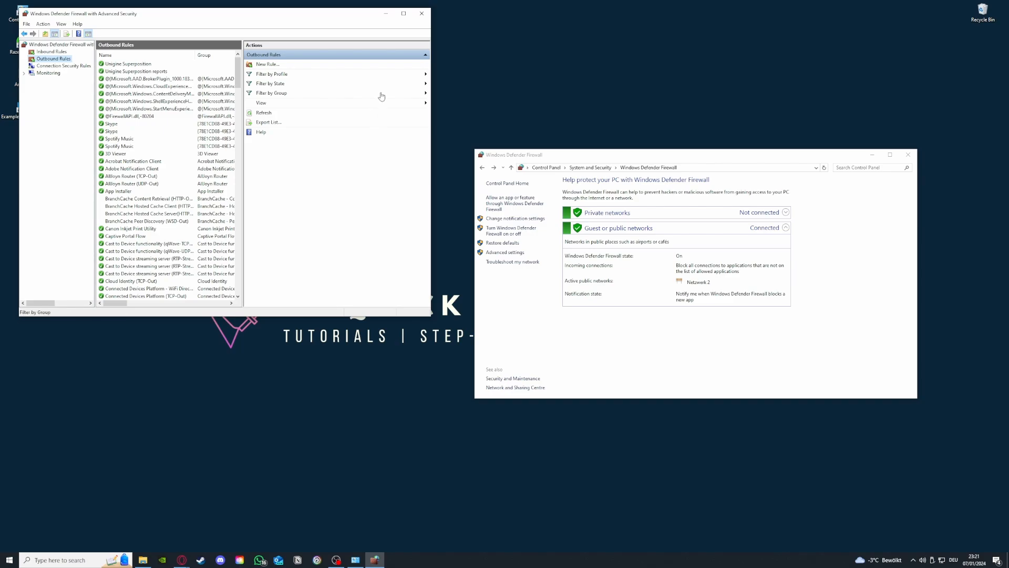
{"action": "left_click", "coordinate": [421, 13]}
{"action": "left_click", "coordinate": [907, 156]}
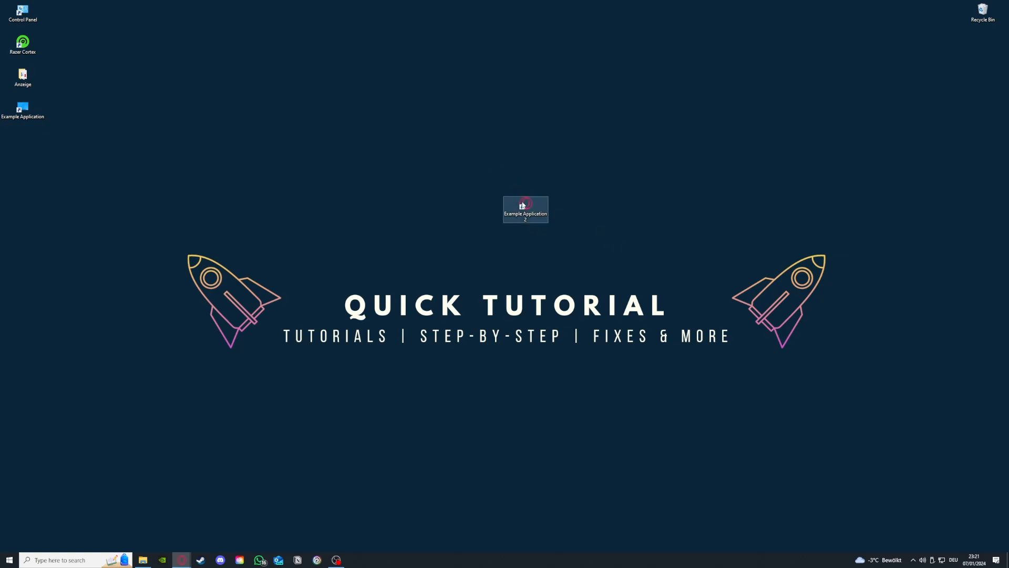
Step: Move the Example Application 2 shortcut up and to the left on the desktop and deselect it
{"action": "left_click_drag", "start_coordinate": [525, 205], "coordinate": [389, 174]}
{"action": "left_click", "coordinate": [632, 238]}
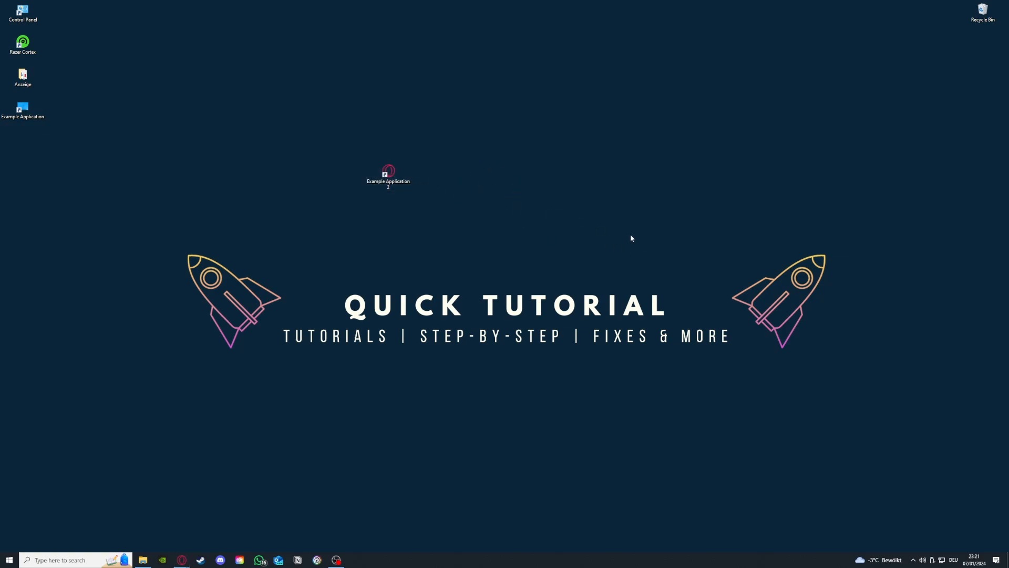